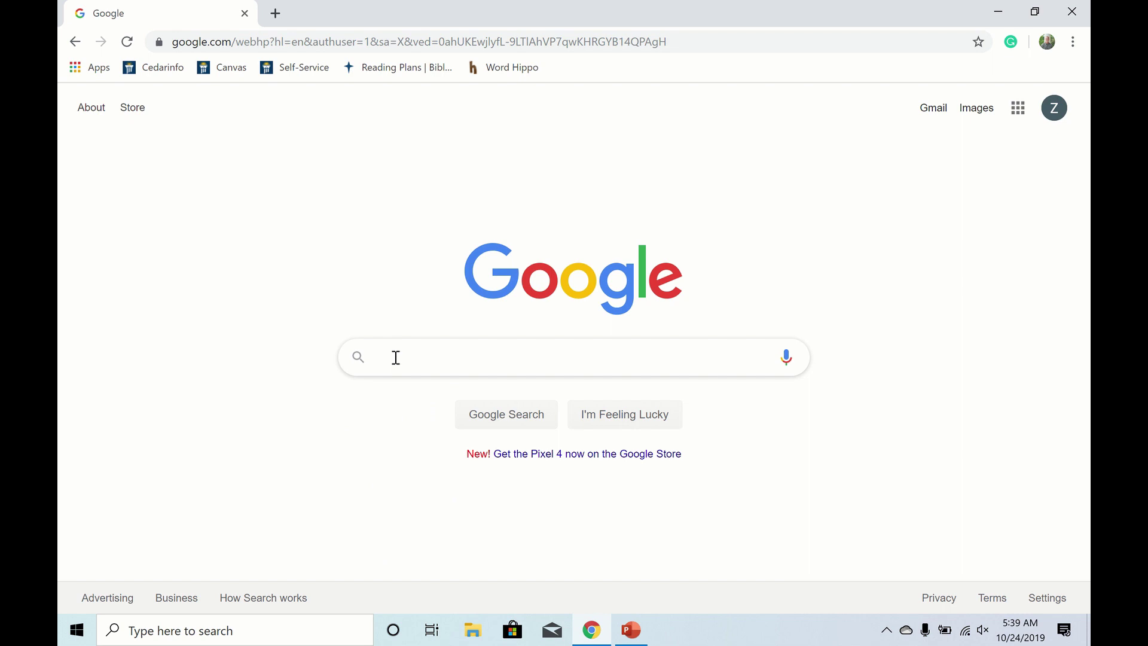
- Find the Sense Scanner support page on the 3D Systems site and download the Windows 10 (64-bit) installer
click(396, 358)
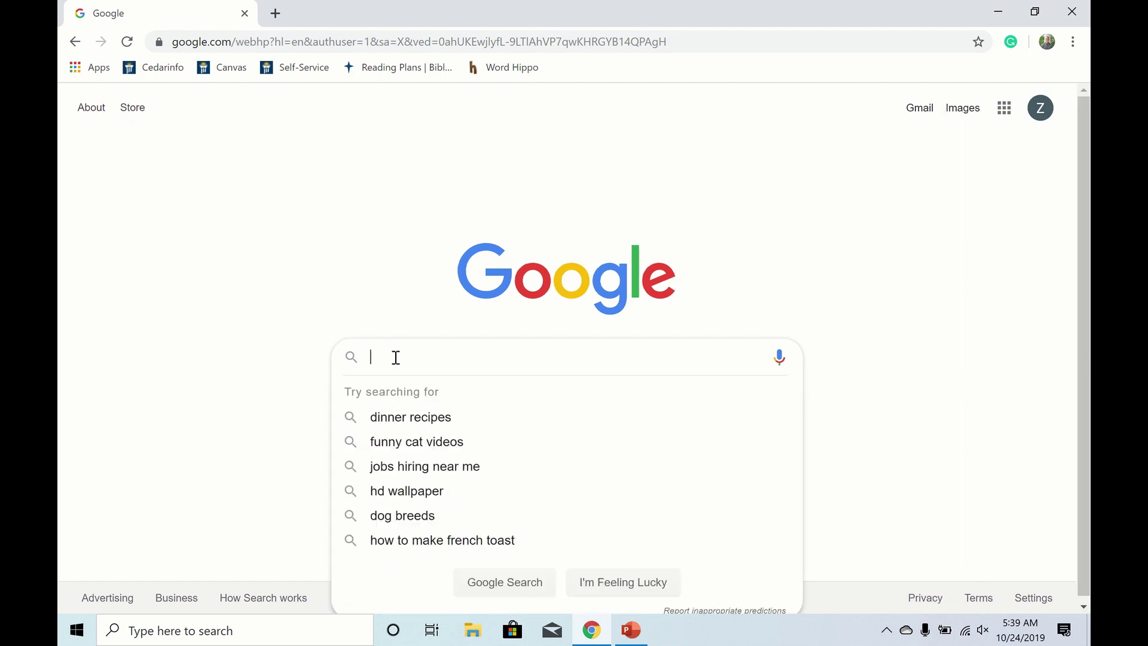
text(3dsystems.com)
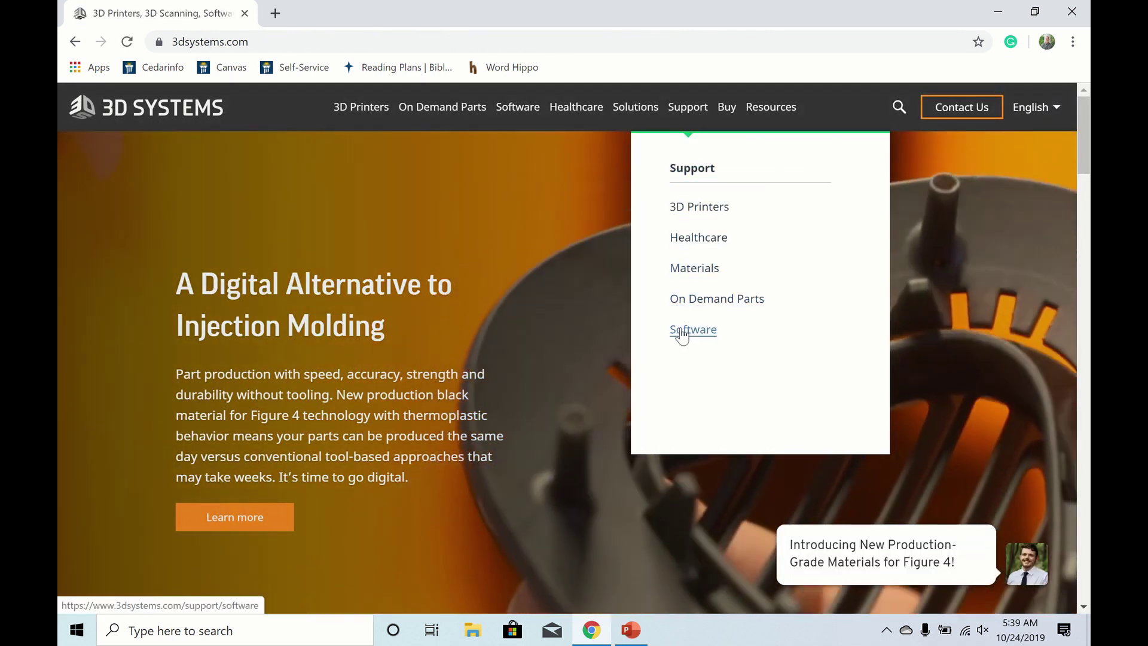
click(682, 333)
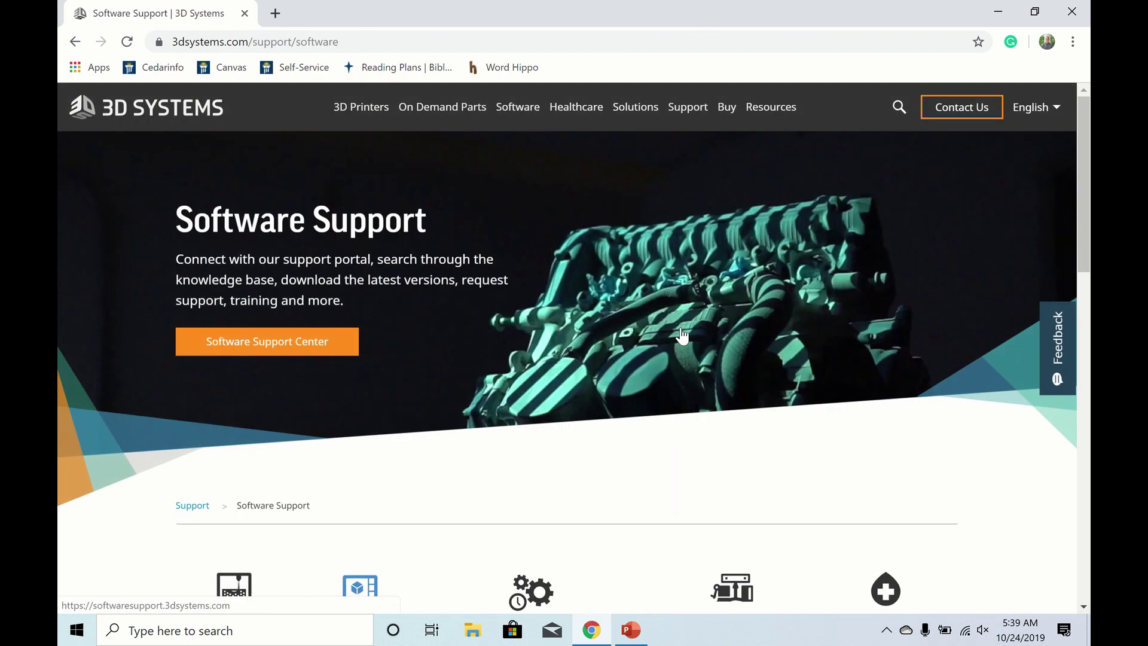
click(335, 348)
scroll(699, 379, down, 4)
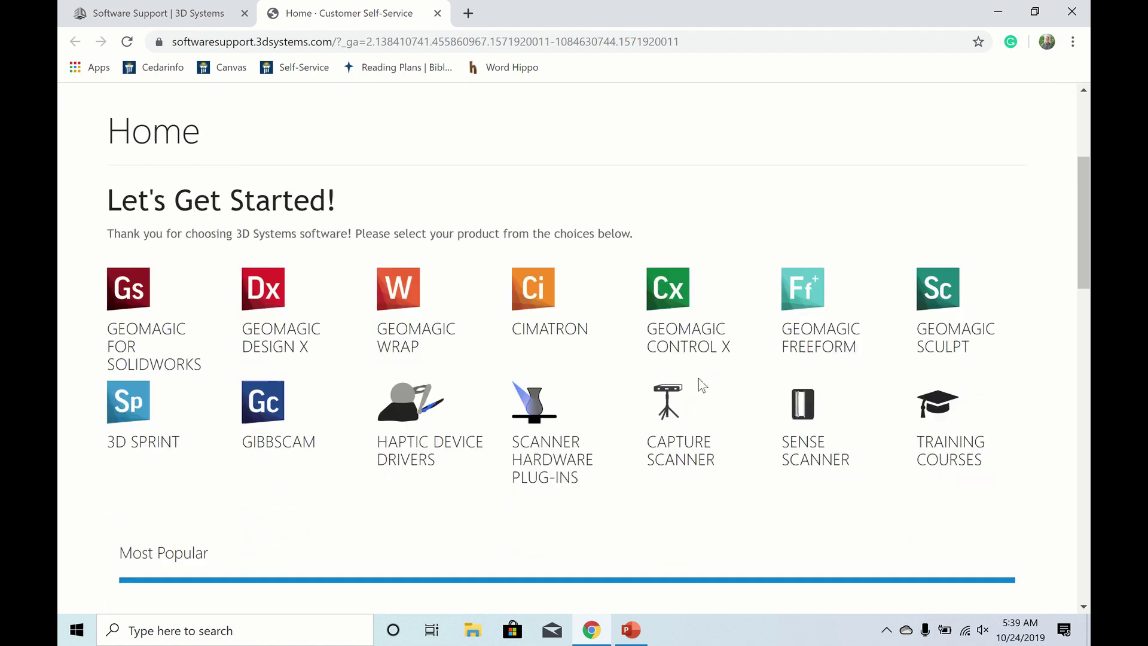
click(802, 431)
scroll(529, 411, down, 5)
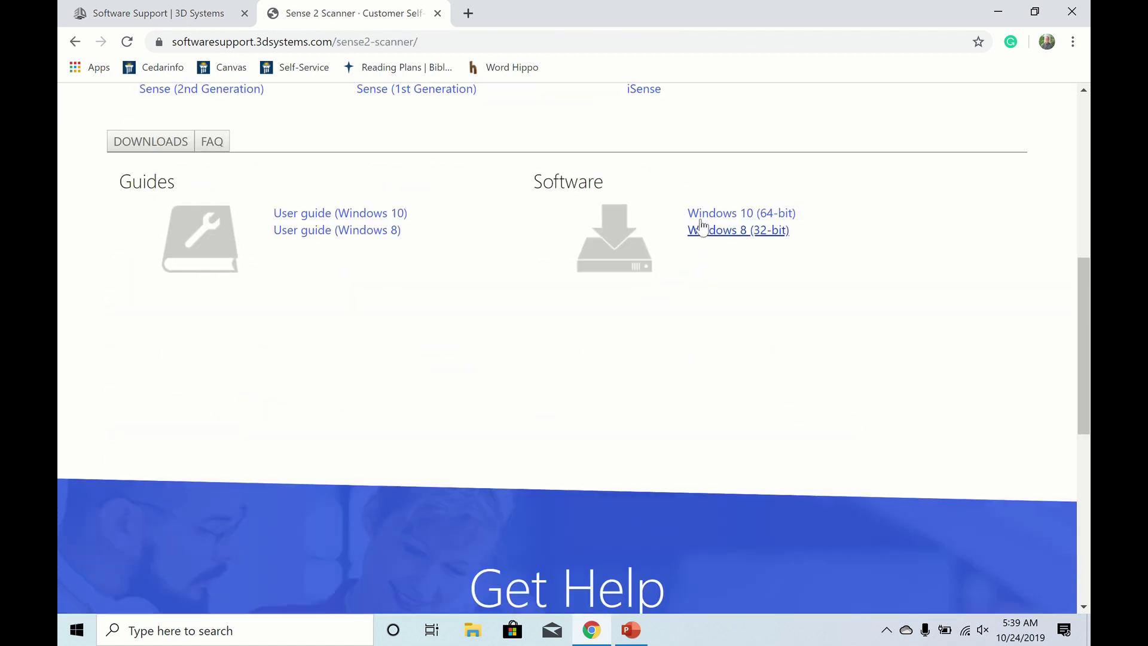
click(706, 214)
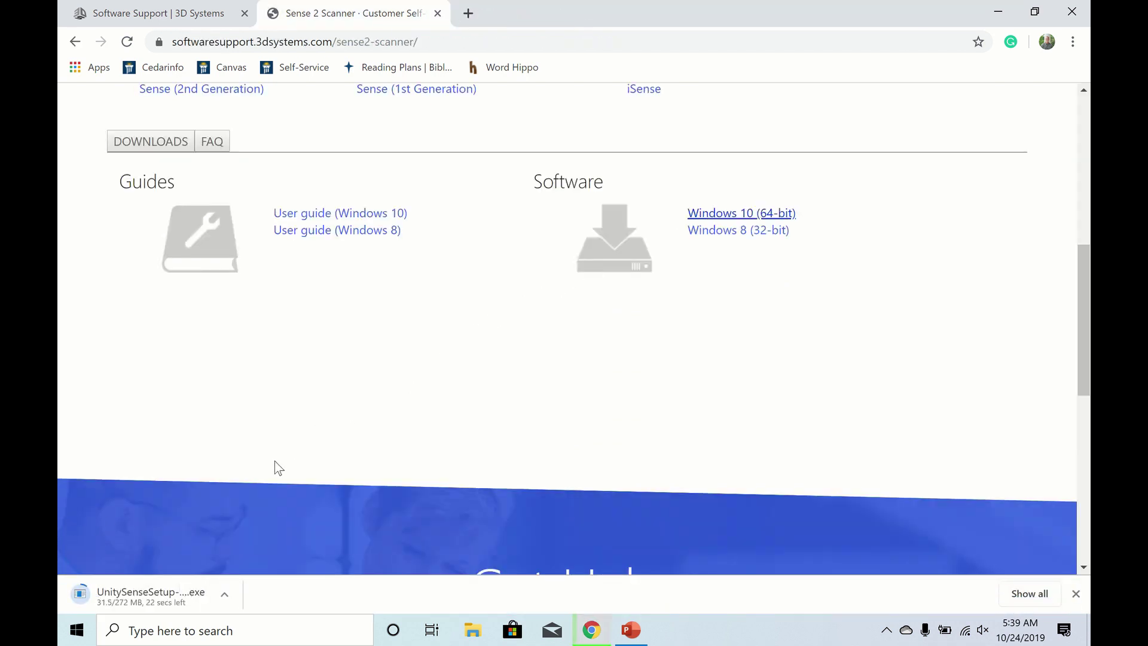
- Run UnitySenseSetup and install Sense with default options into C:\Program Files\3D Systems\3D Systems Sense
click(178, 592)
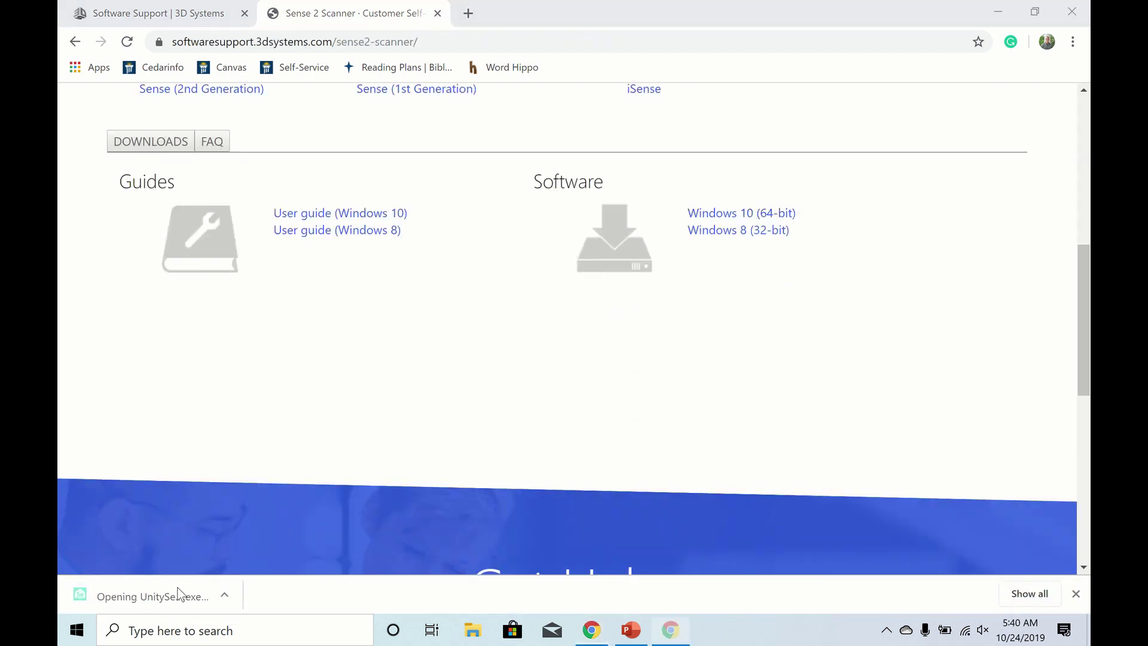
click(557, 353)
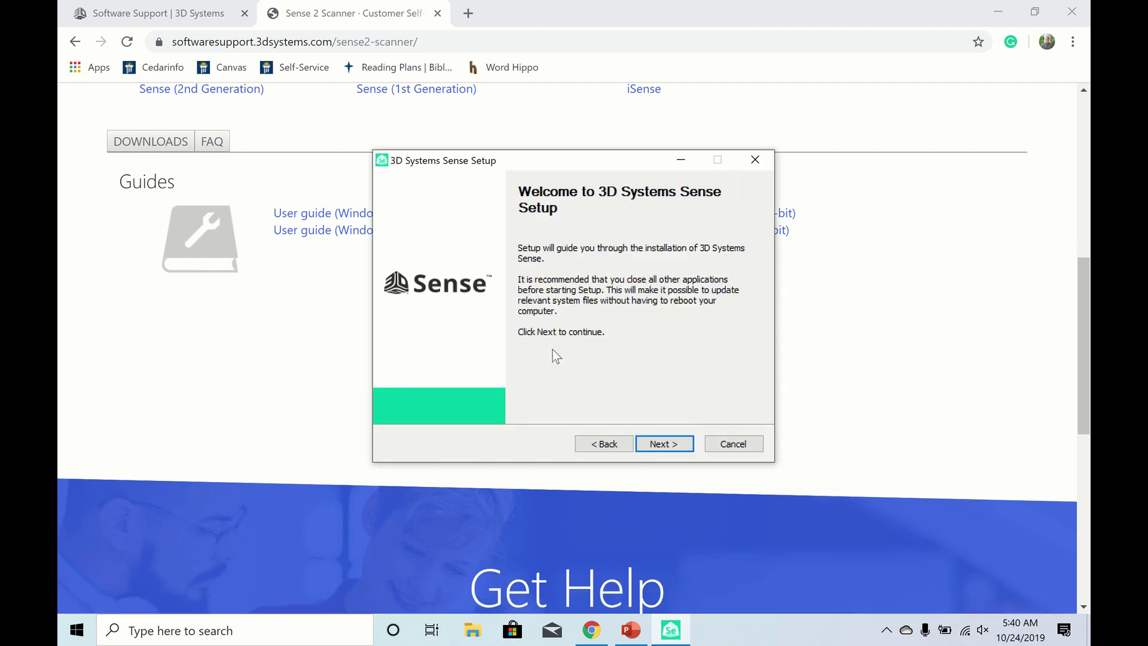
click(659, 445)
click(660, 446)
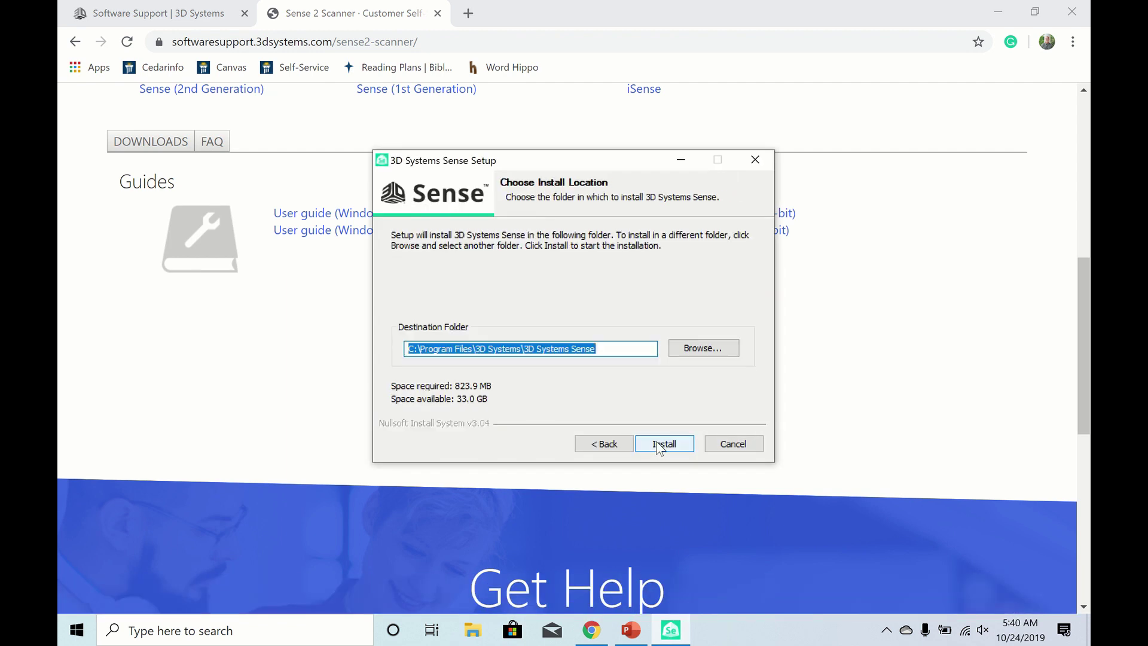
click(660, 446)
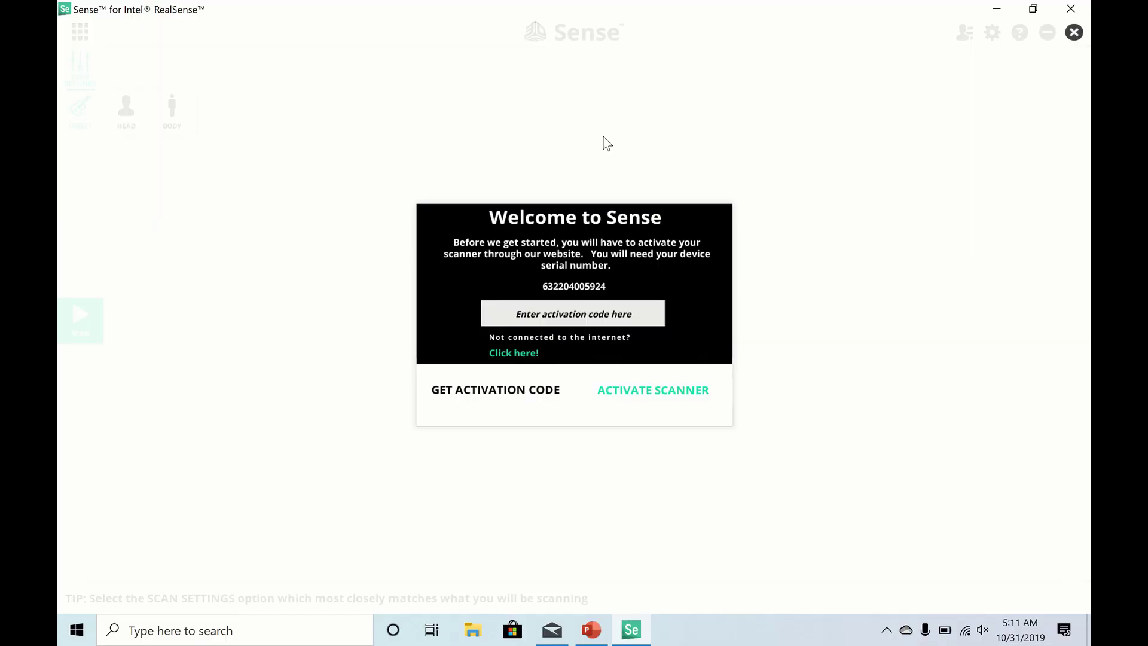
- Go from Sense's activation code prompt to the online Product Activation page
click(532, 319)
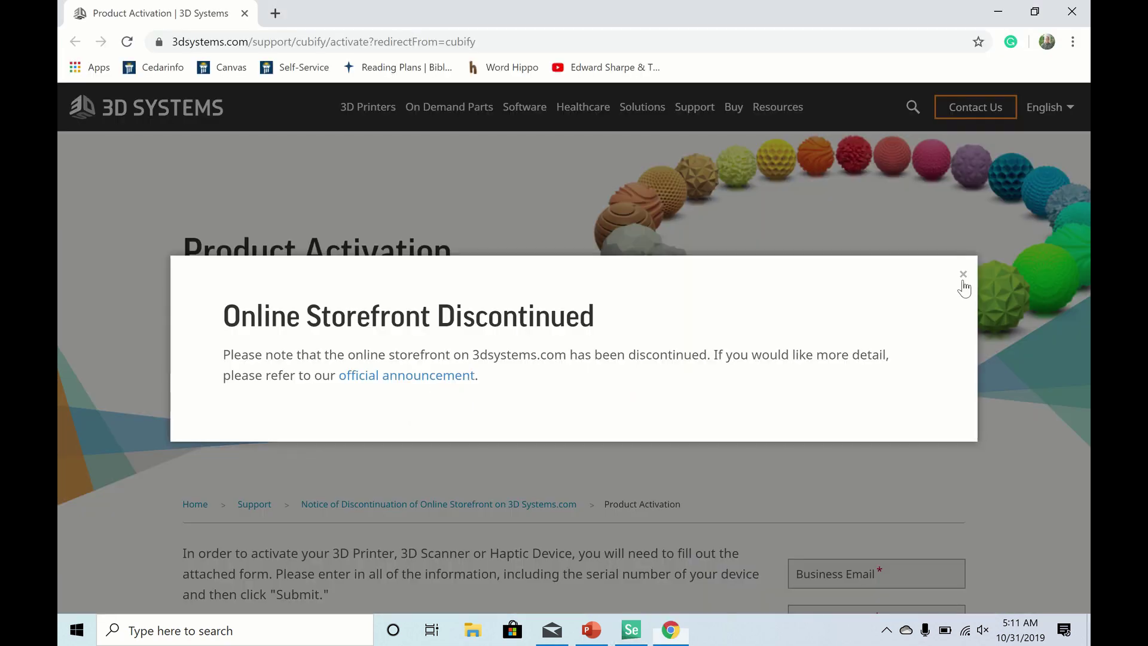
click(963, 277)
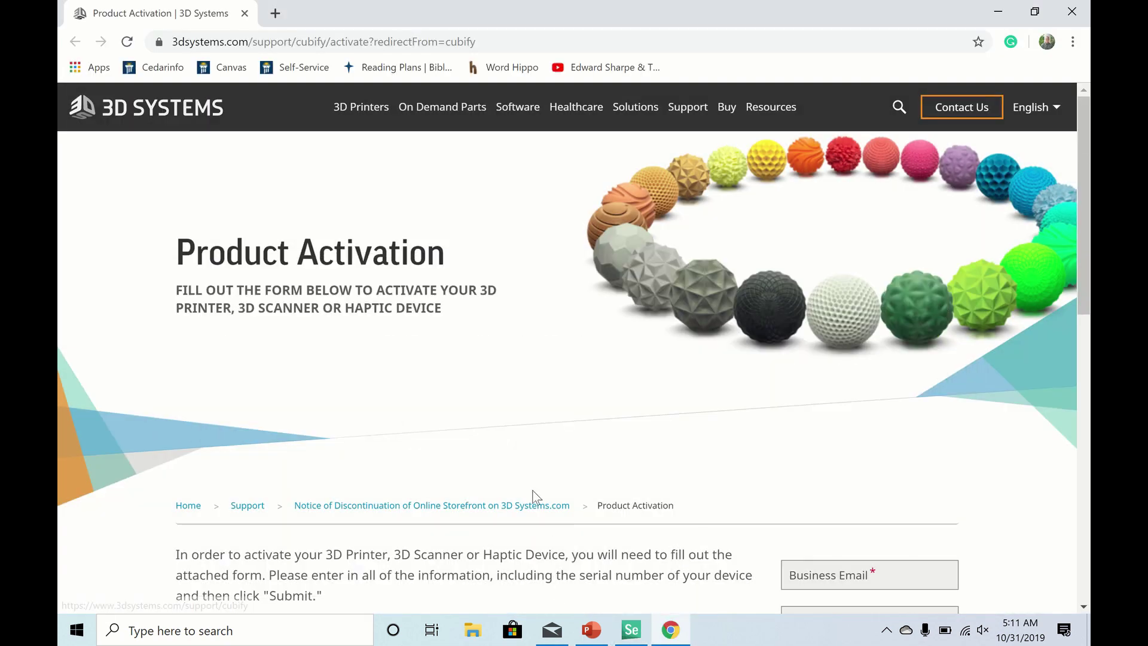
- Fill in the business e-mail field on the activation form
scroll(536, 487, down, 7)
scroll(509, 550, up, 3)
click(863, 330)
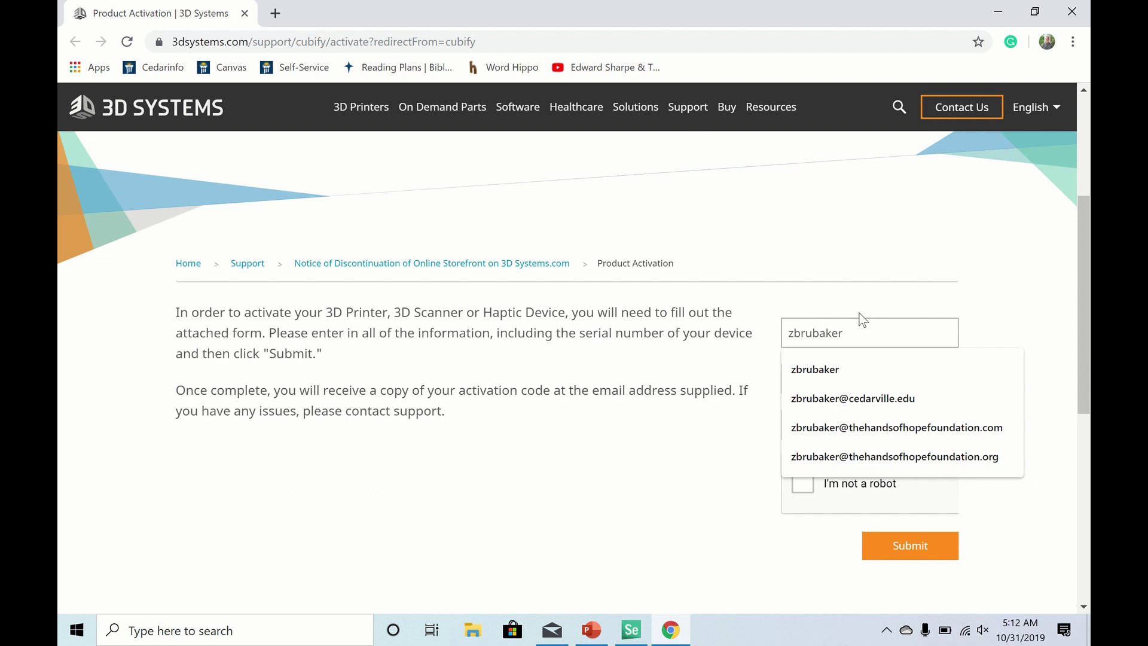
click(897, 398)
- Enter the scanner's serial number, reading it from the Sense window
click(867, 379)
text(632)
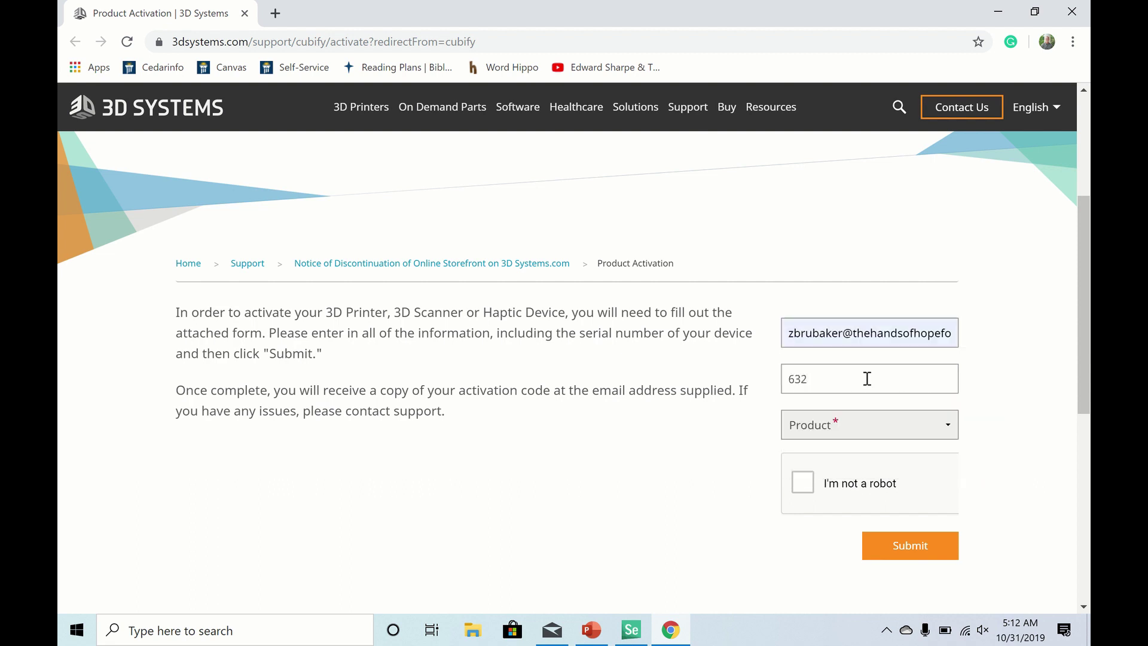
key(alt+Tab)
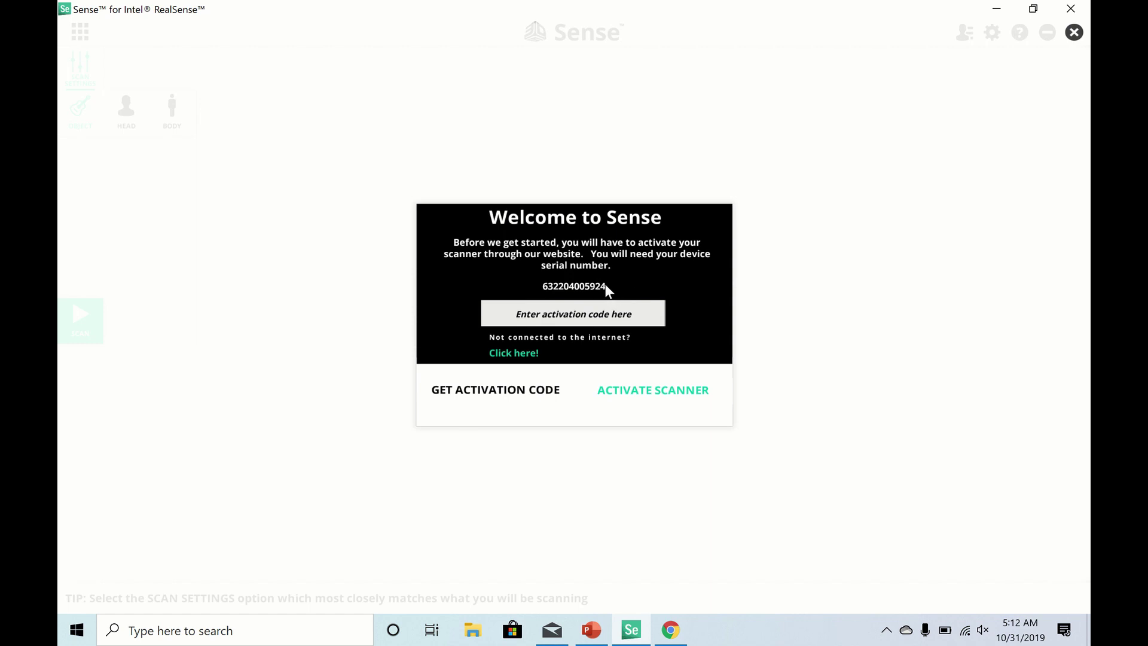
key(alt+Tab)
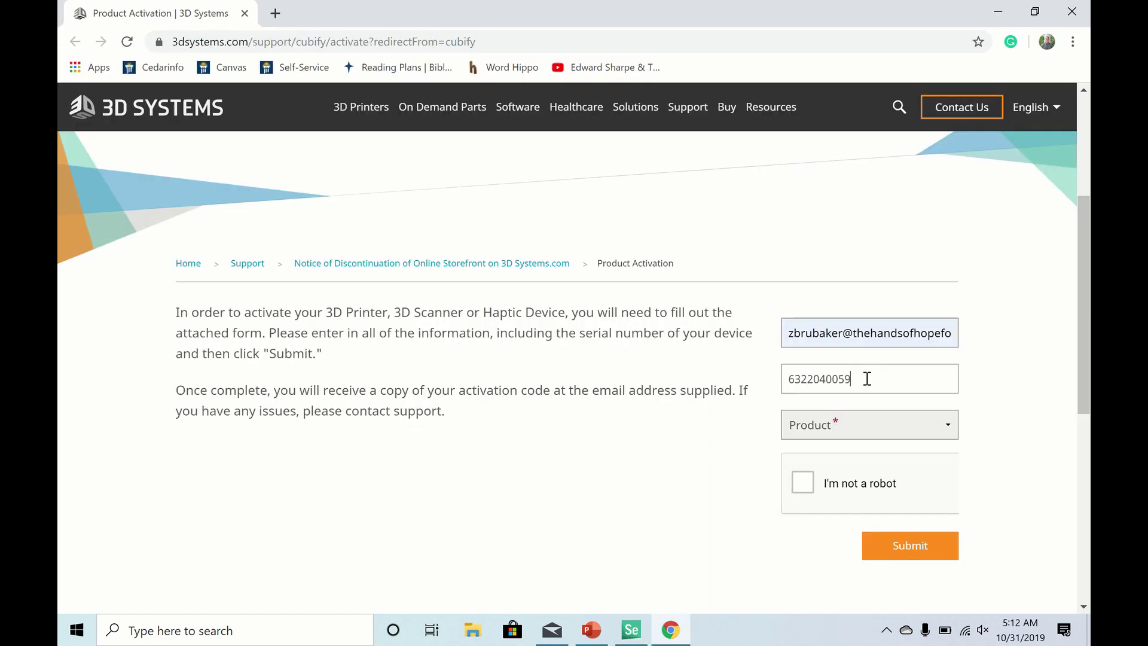
text(24)
- Choose Sense 3D scanner as the product, submit the form and return to Sense
scroll(873, 358, down, 2)
click(879, 310)
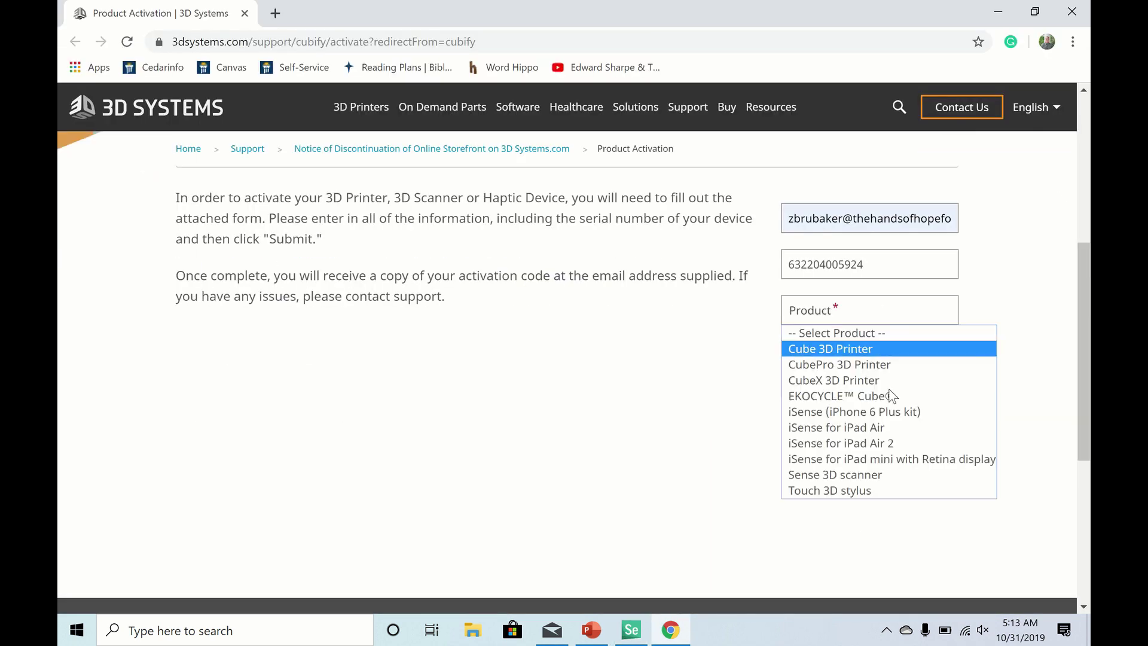
click(894, 475)
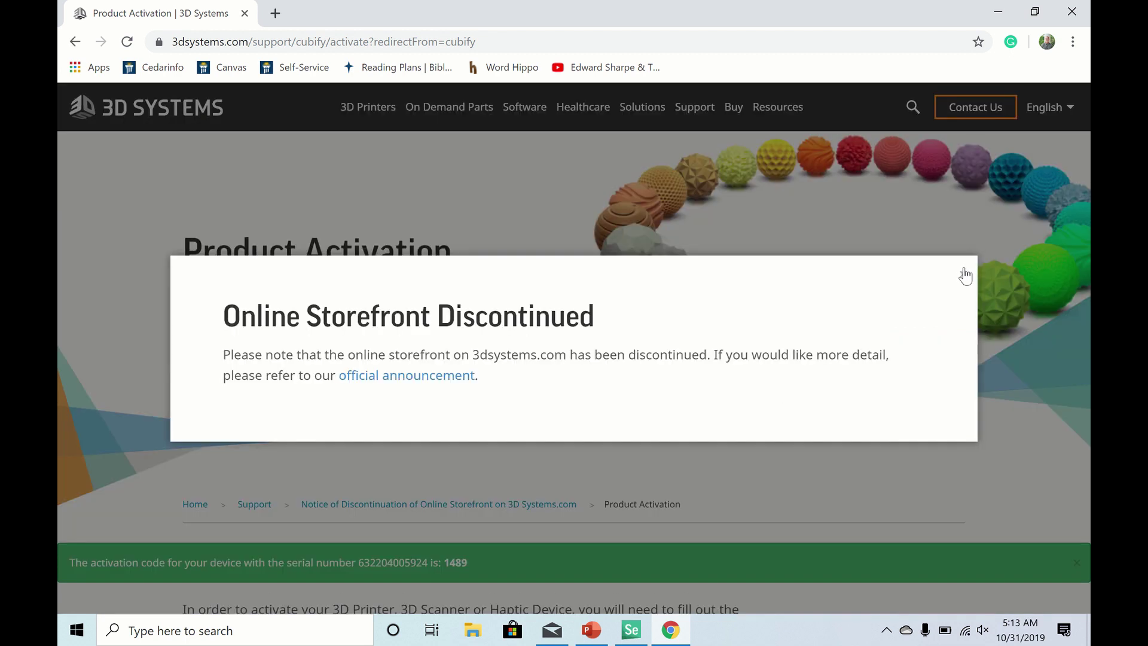
click(962, 271)
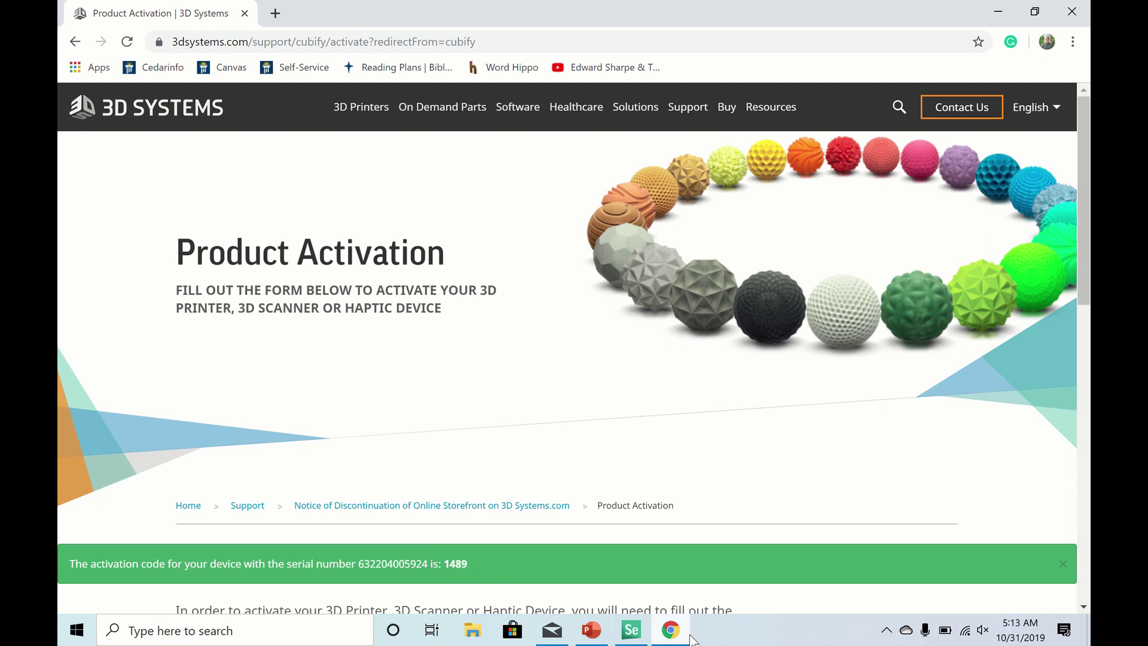
click(631, 629)
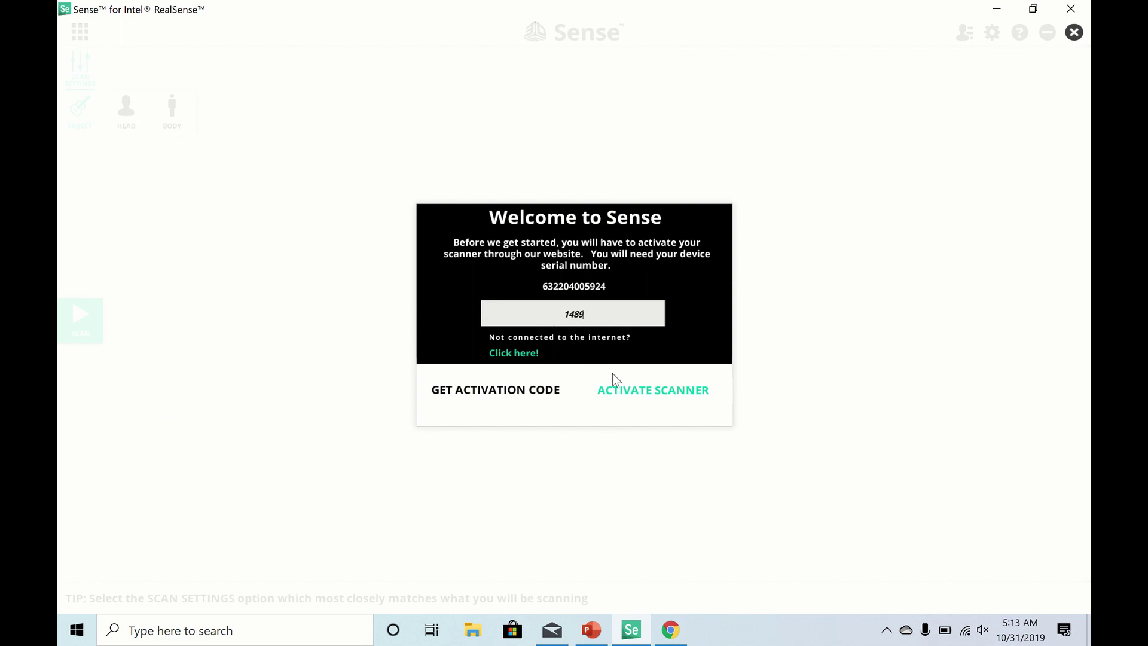
- Activate the scanner with the entered activation code
click(629, 391)
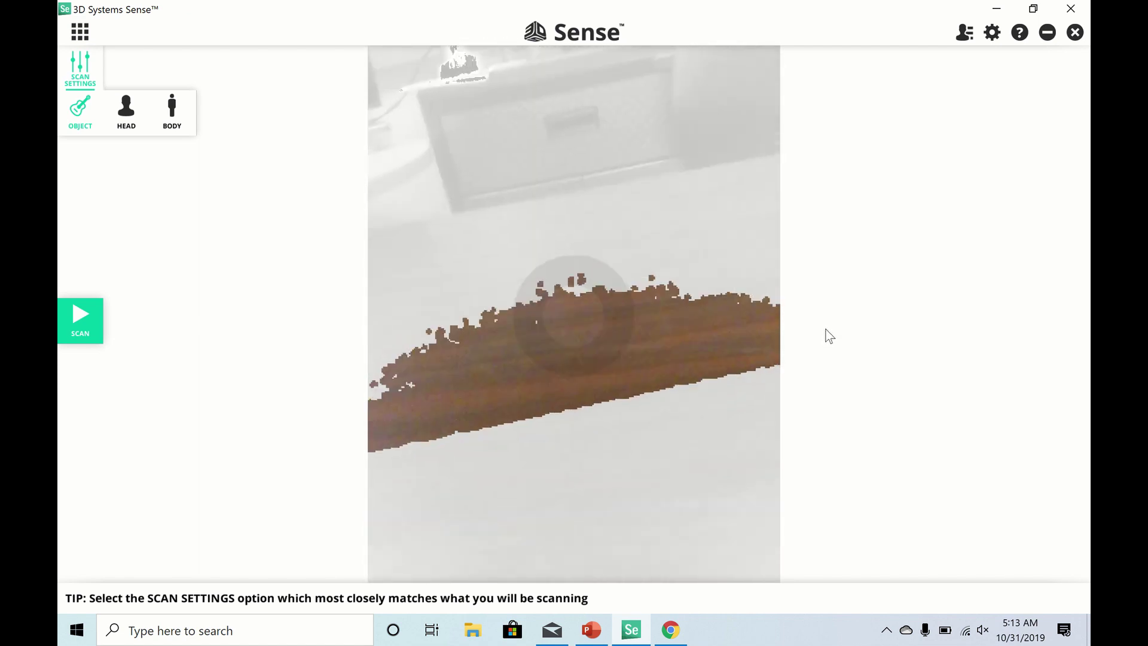
- Select HEAD as the scan type under Scan Settings
click(126, 117)
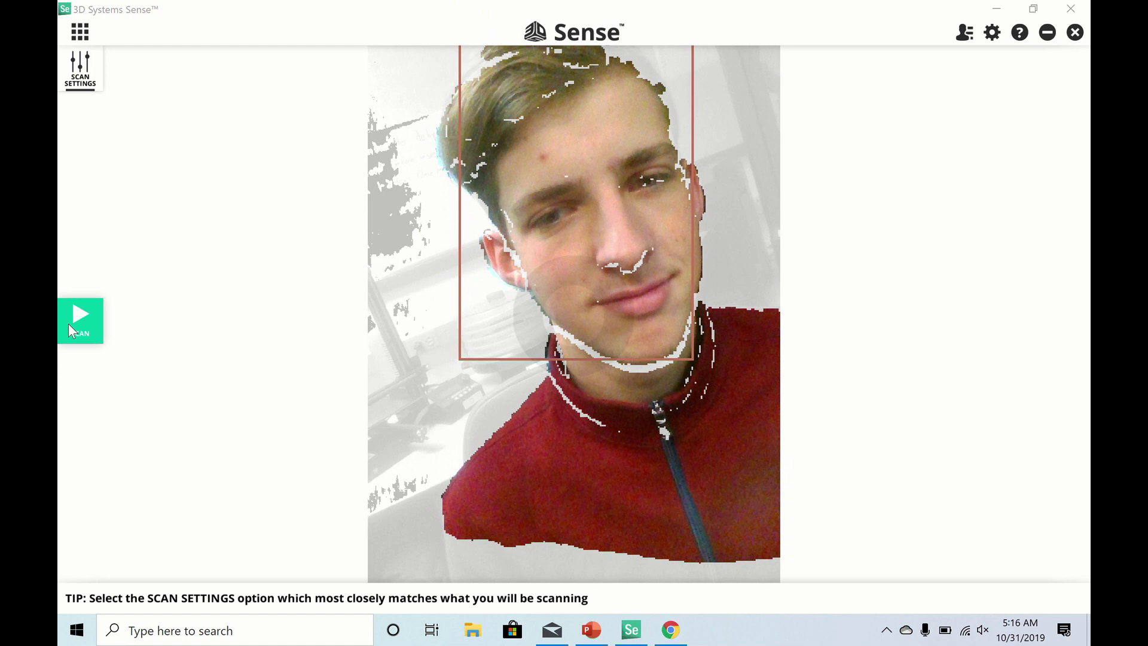
- Scan around the person's head and shoulders after the countdown, then finish to build the model
click(74, 324)
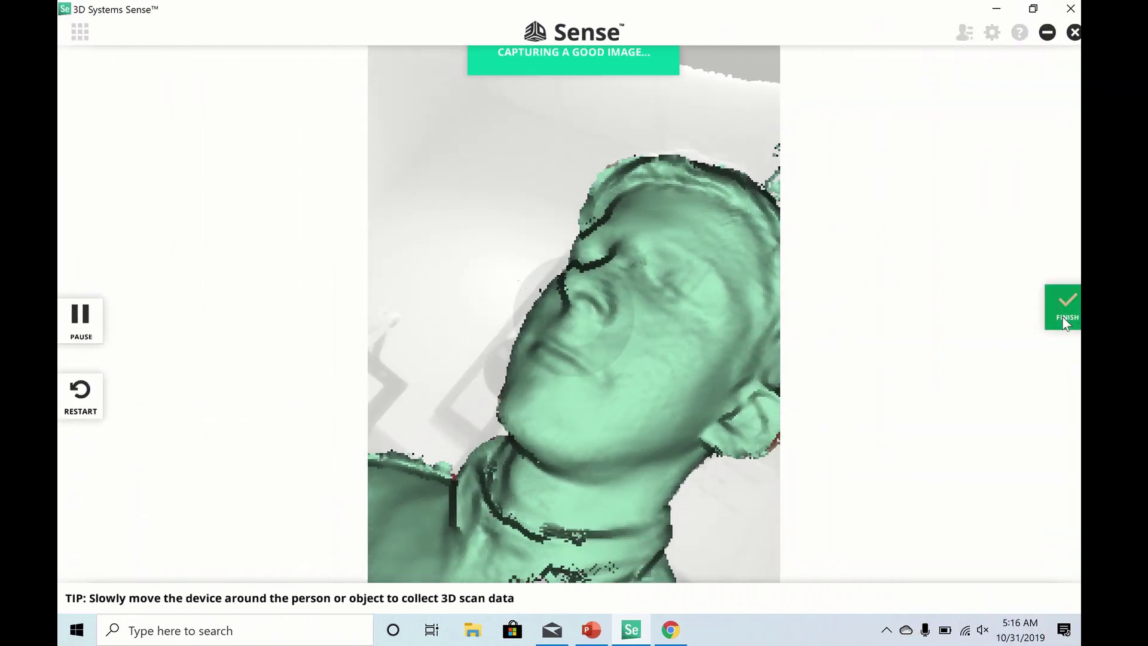
click(1063, 317)
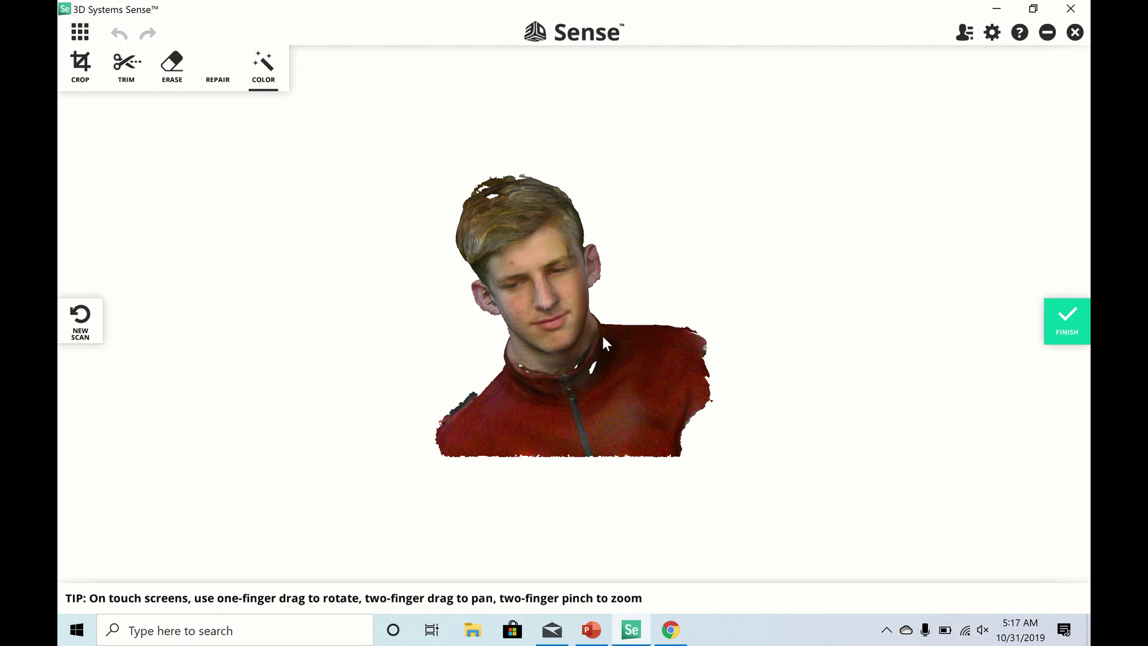
- Orbit the bust scan to inspect it from the front, side profile and back
drag(533, 387, 633, 412)
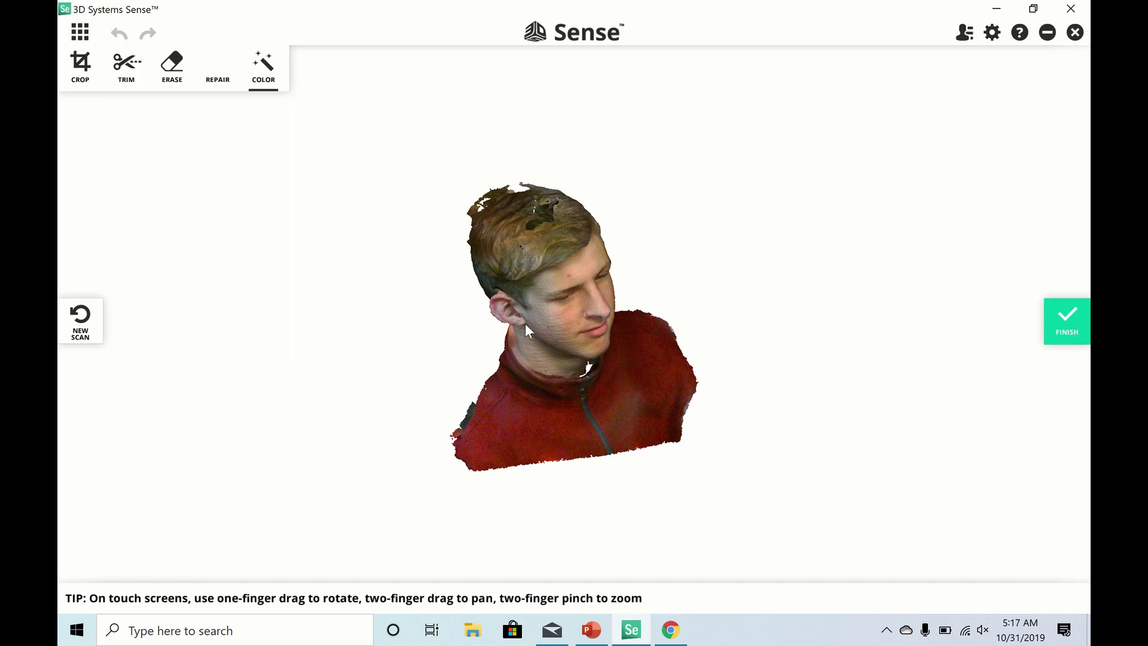
drag(562, 398, 737, 302)
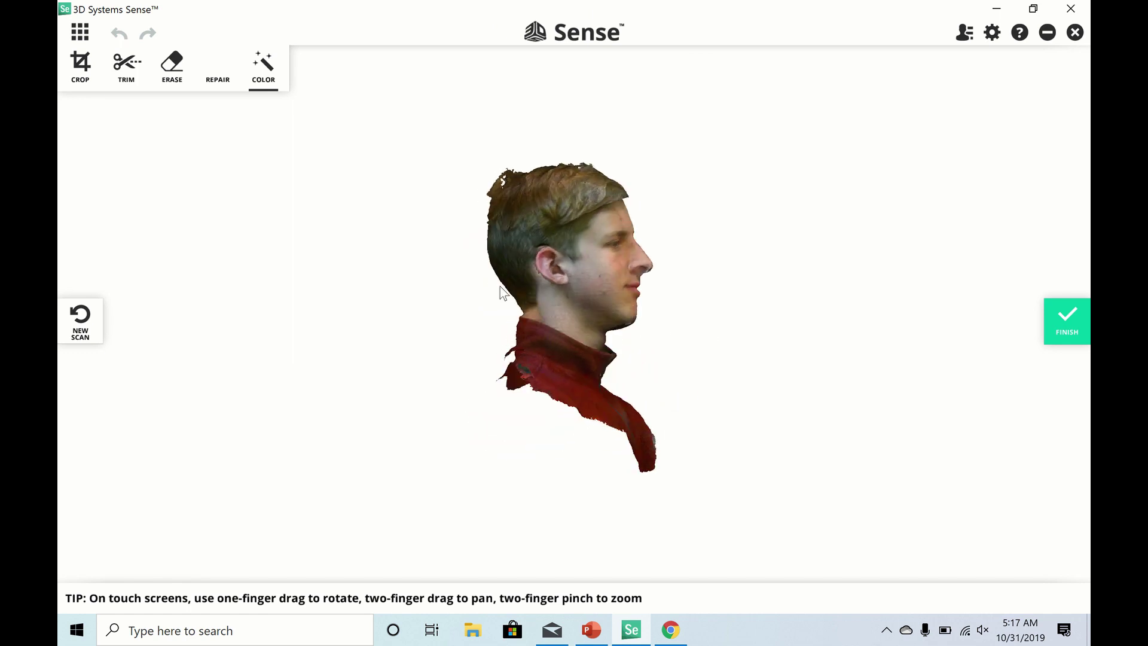
drag(573, 312, 892, 397)
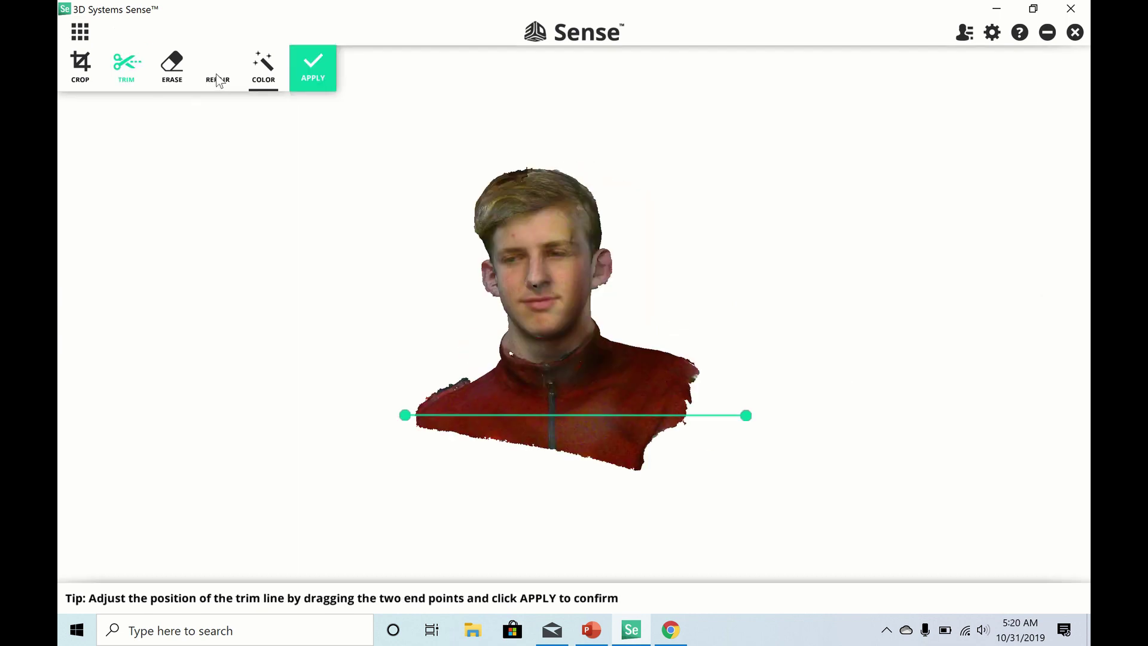
- Solidify the bust into a printable model with a closed base, then zoom to the crown and pick Erase
click(216, 77)
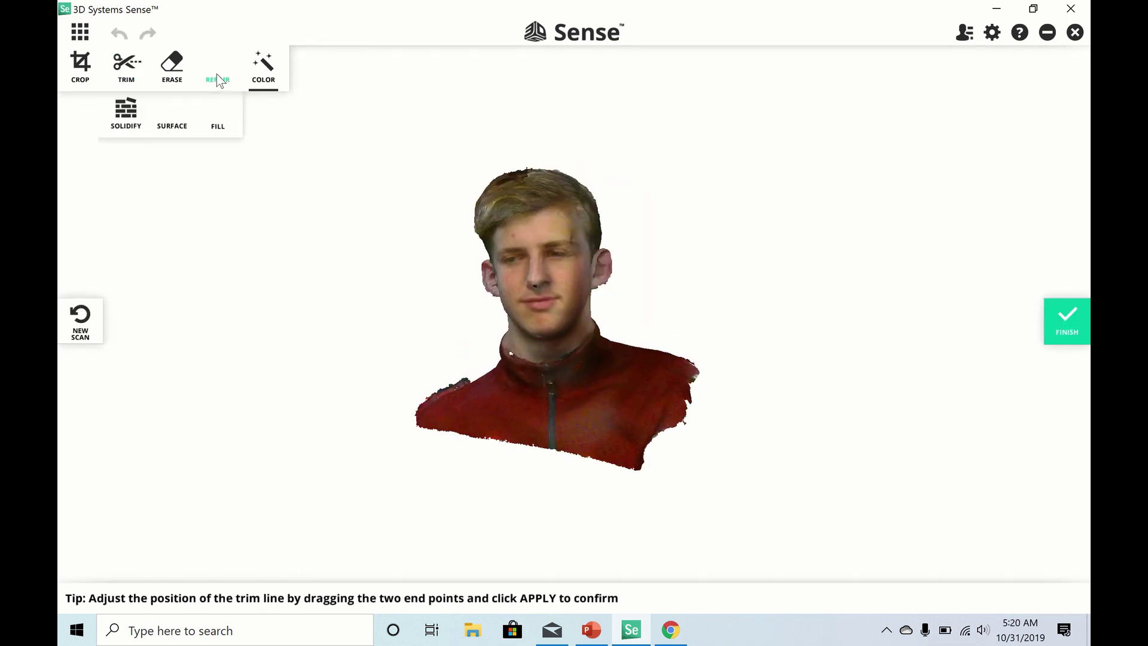
click(132, 119)
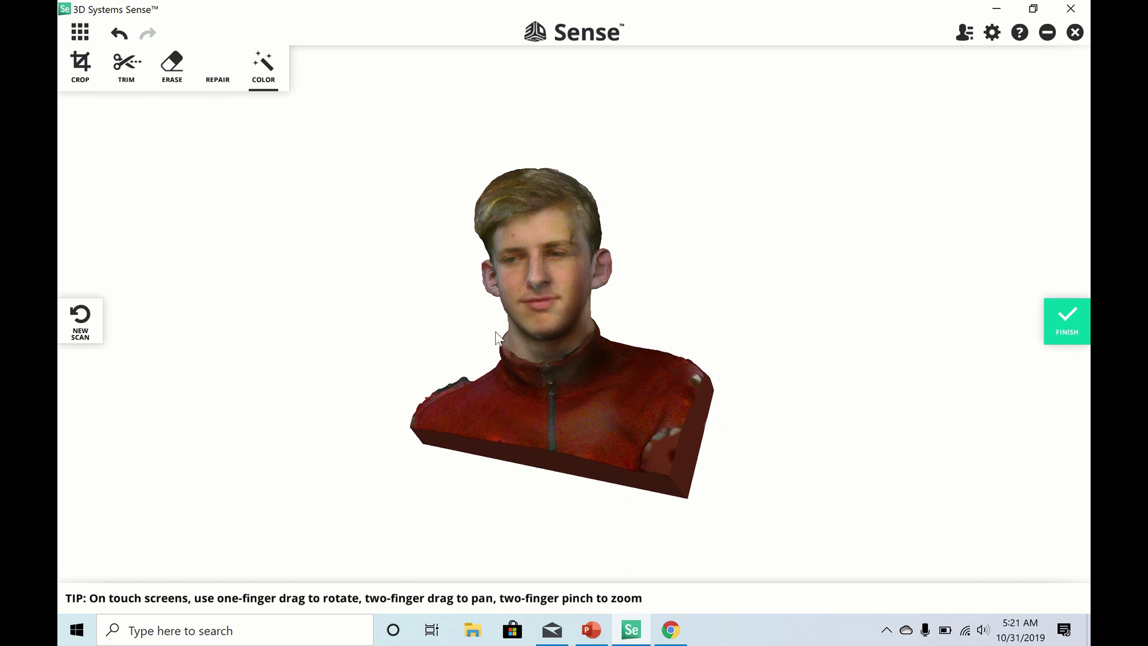
drag(497, 336, 601, 168)
scroll(601, 167, up, 5)
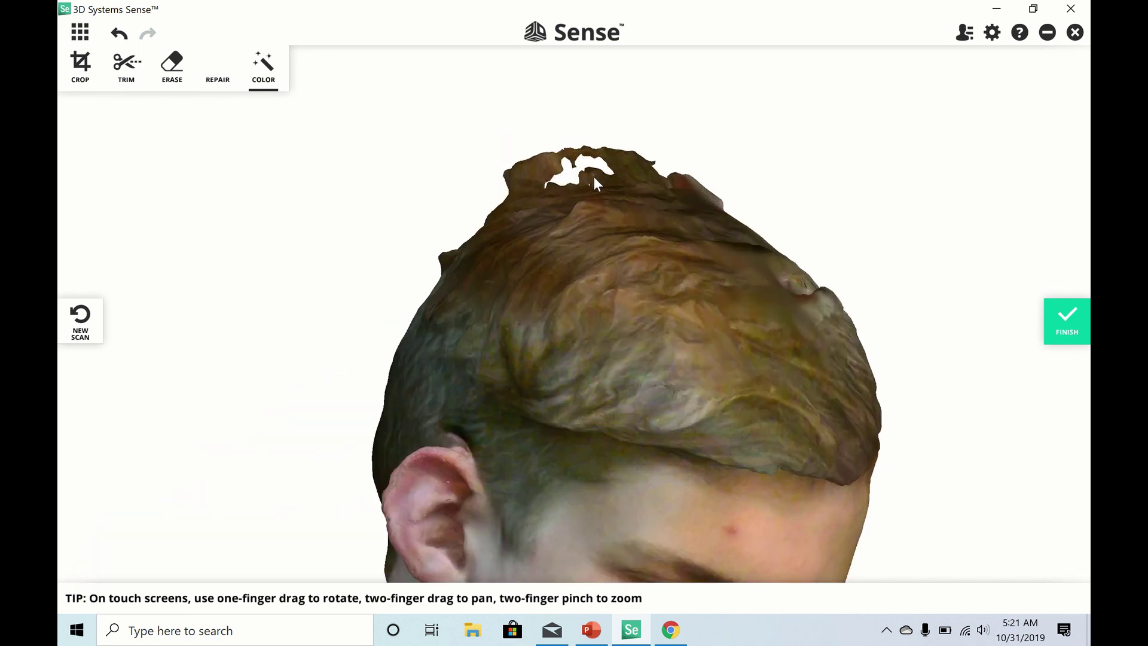
scroll(587, 168, up, 3)
scroll(587, 167, down, 2)
click(172, 66)
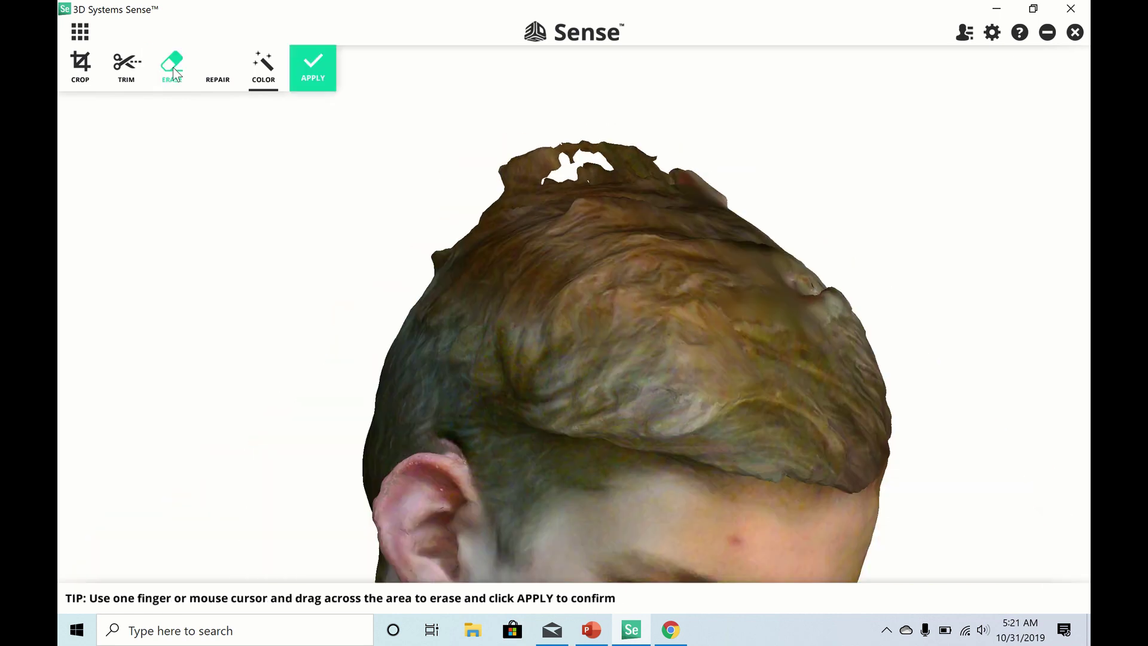
- Erase the jagged fragments along the crown of the scalp, rotating the head to reach every edge
drag(541, 150, 601, 152)
mouse_move(490, 160)
mouse_down()
mouse_move(651, 153)
mouse_move(500, 157)
mouse_move(679, 174)
mouse_up()
right_drag(386, 171, 474, 200)
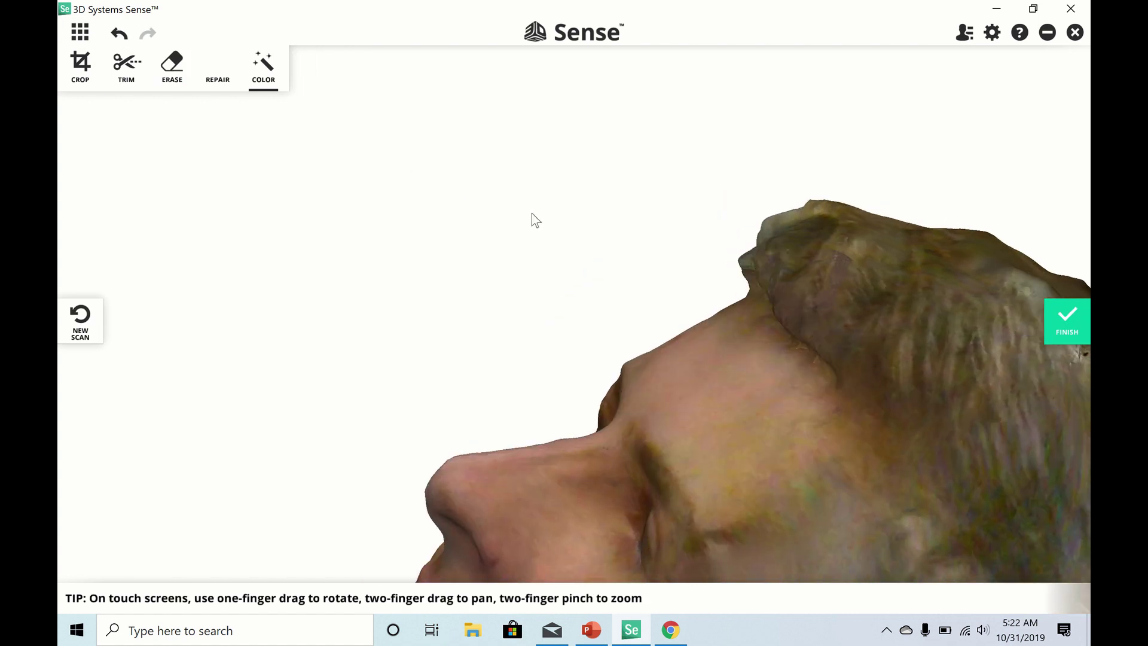
drag(531, 214, 888, 313)
click(172, 61)
mouse_move(801, 138)
mouse_down()
mouse_move(853, 177)
mouse_move(834, 146)
mouse_move(854, 222)
mouse_up()
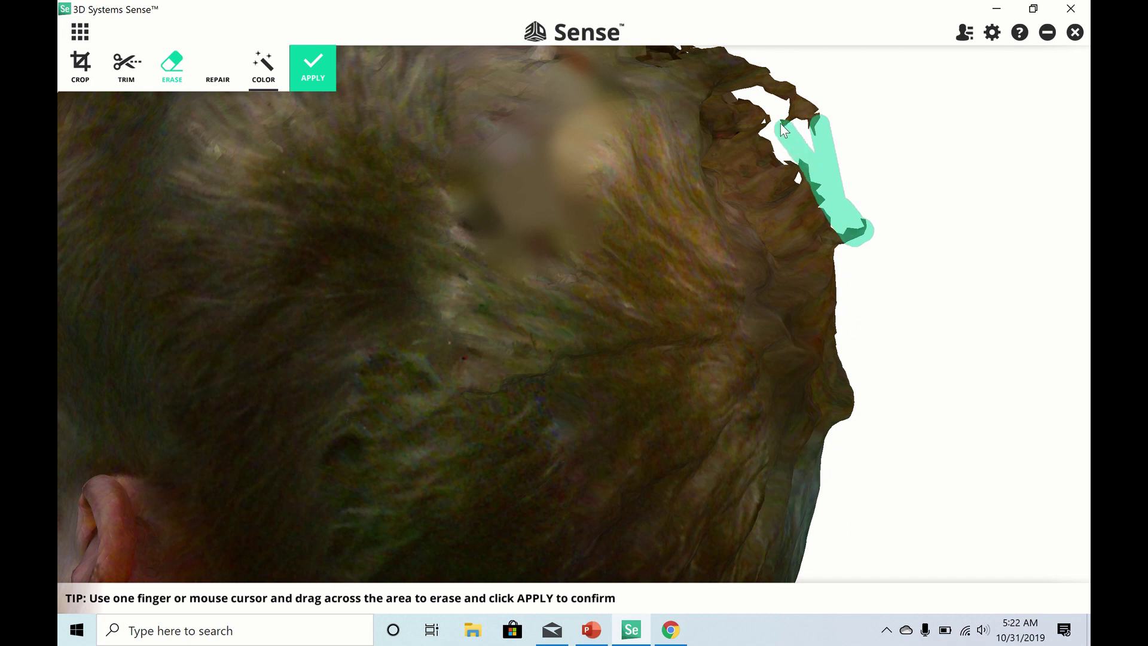
mouse_move(780, 123)
mouse_down()
mouse_move(719, 57)
mouse_move(816, 129)
mouse_move(770, 71)
mouse_move(795, 110)
mouse_up()
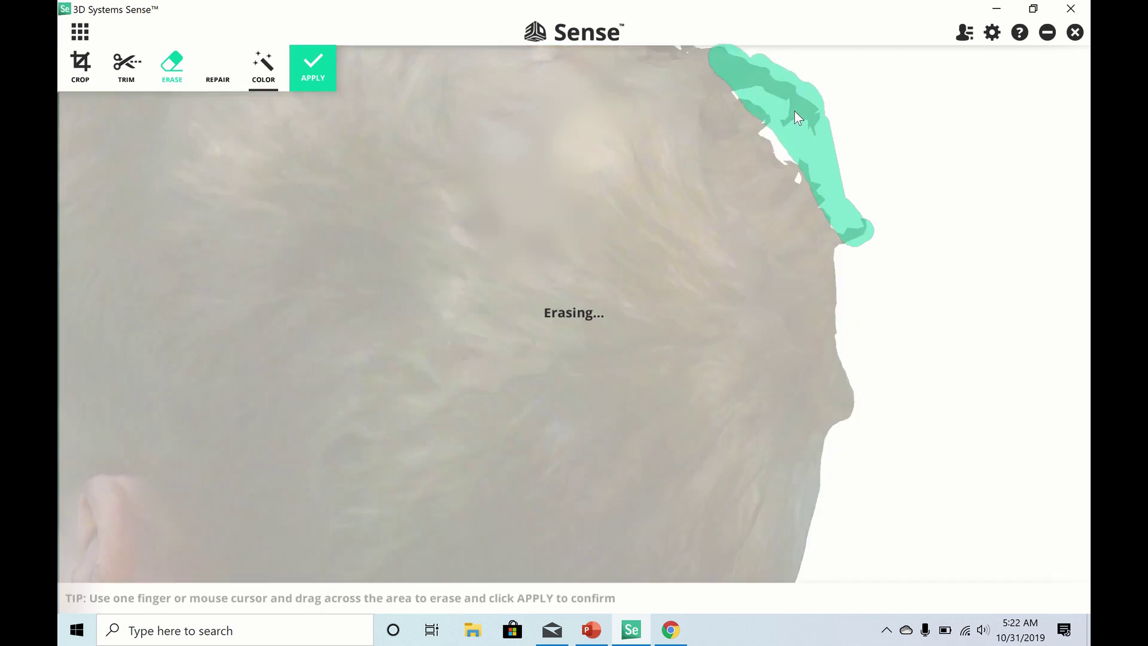
mouse_move(859, 274)
mouse_down()
mouse_move(737, 180)
mouse_move(698, 181)
mouse_move(673, 199)
mouse_move(270, 85)
mouse_up()
- Apply the scalp erasure, re-solidify the bust, and check it in side profile
click(313, 68)
click(217, 71)
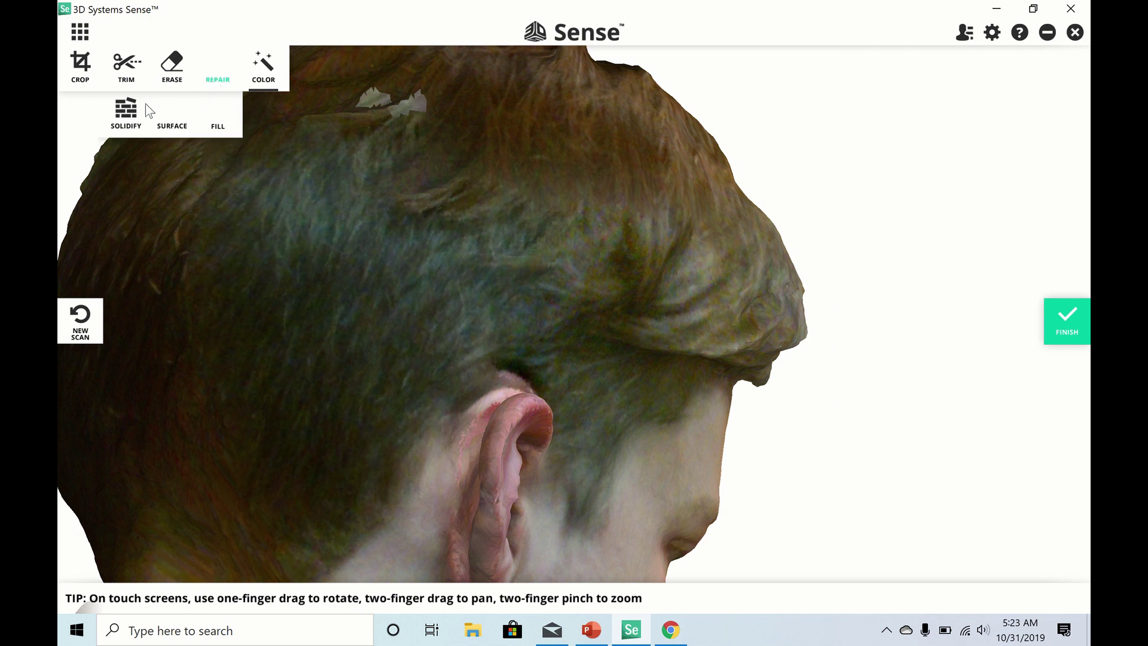
click(124, 110)
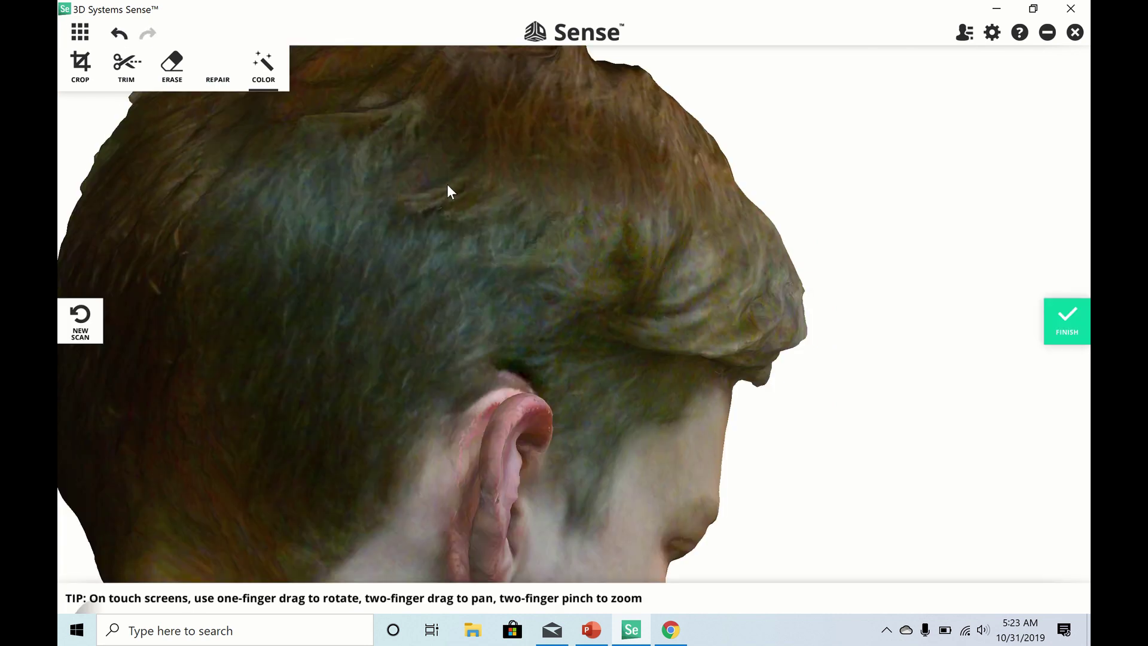
scroll(446, 188, down, 5)
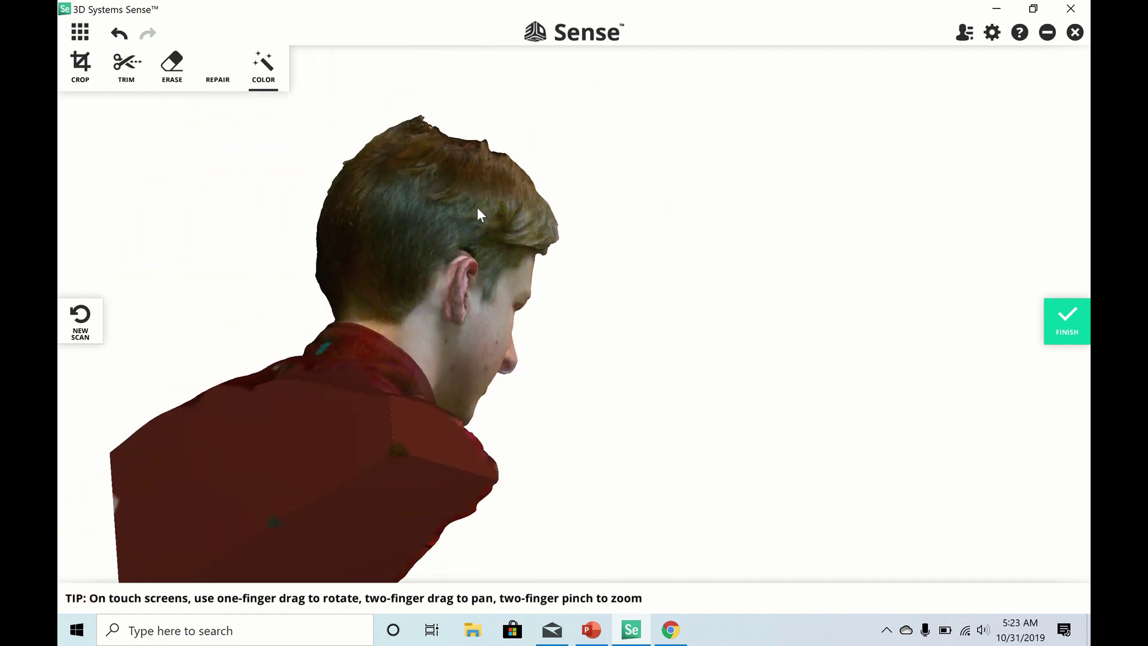
drag(488, 221, 80, 210)
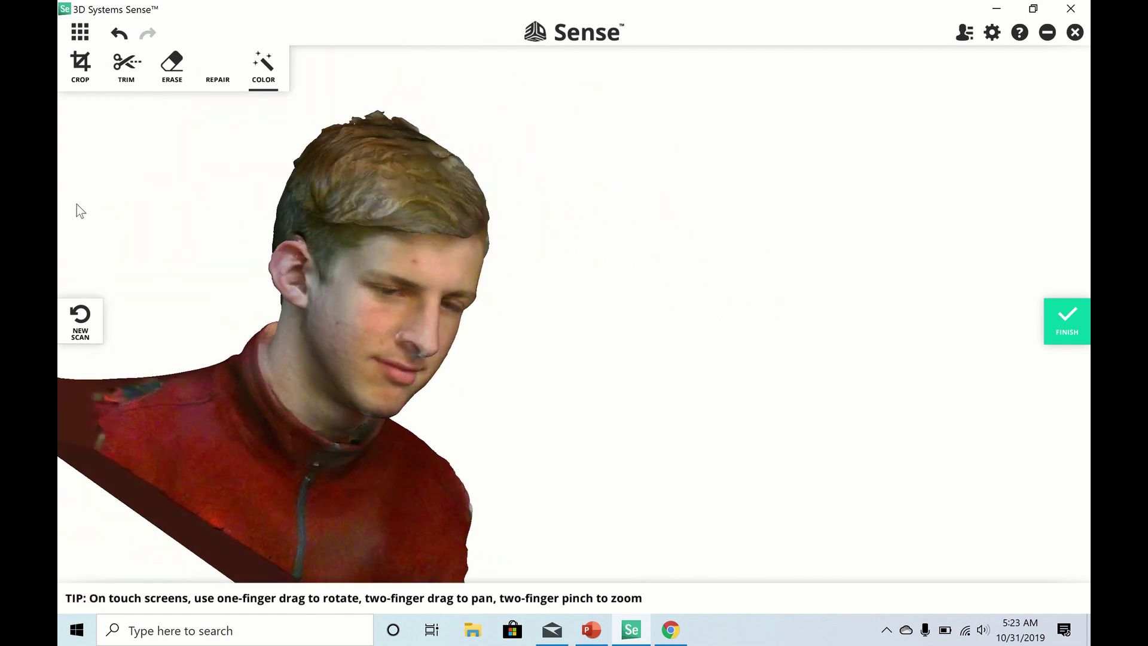
- Trim the bust flat across the shoulder base and cut off the right shoulder side
drag(483, 282, 308, 257)
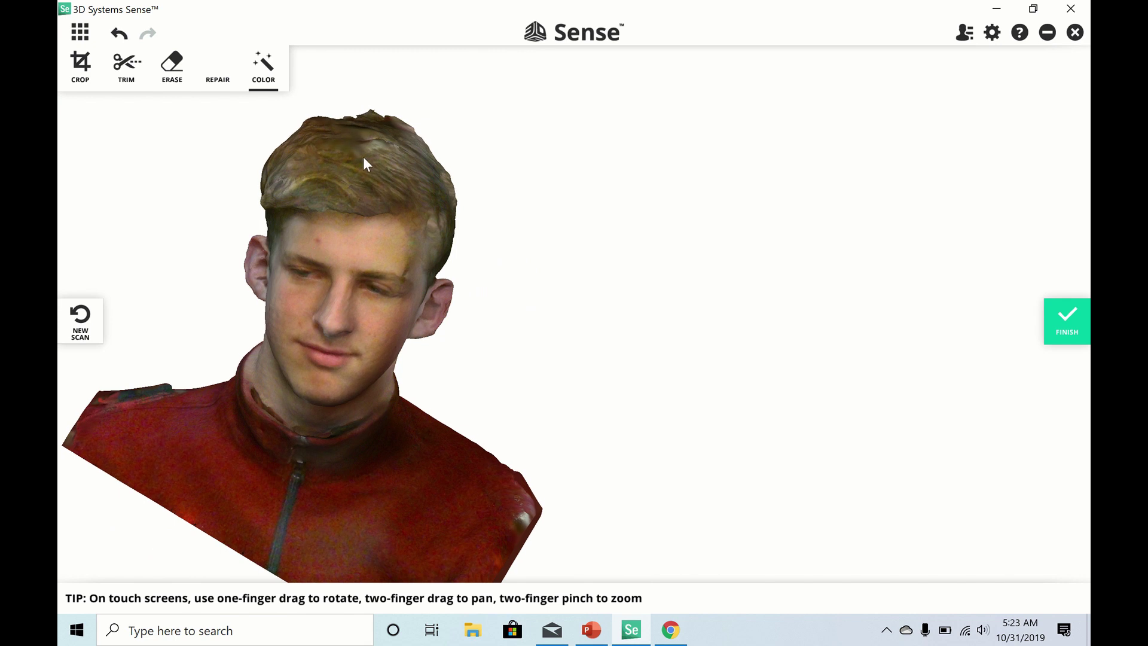
drag(367, 156, 344, 479)
click(120, 71)
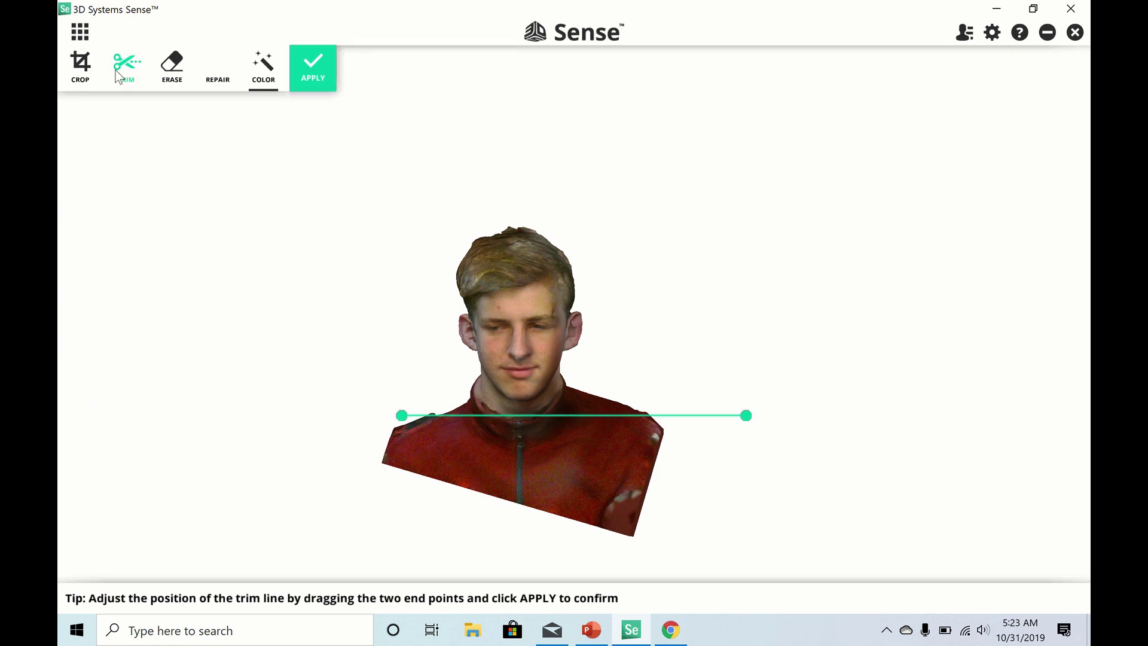
drag(404, 420, 365, 461)
click(305, 63)
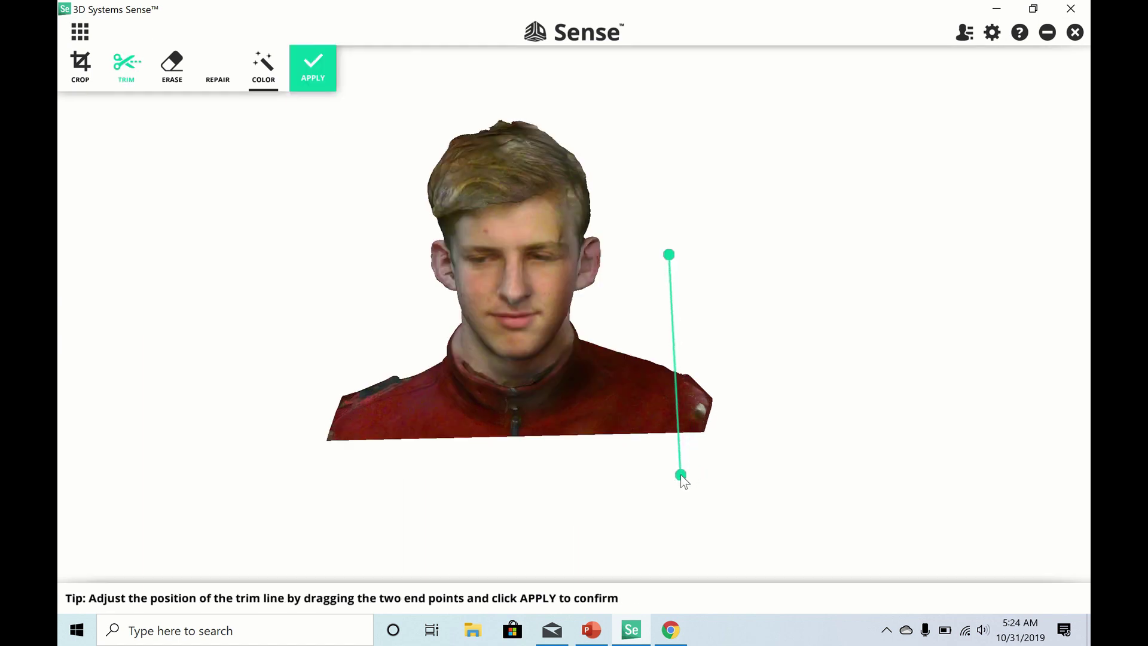
drag(682, 477, 670, 472)
click(313, 77)
- Make another vertical trim cut at the shoulder and inspect the trimmed bust
click(127, 67)
drag(400, 419, 341, 470)
drag(338, 277, 353, 290)
drag(341, 469, 358, 475)
key(Return)
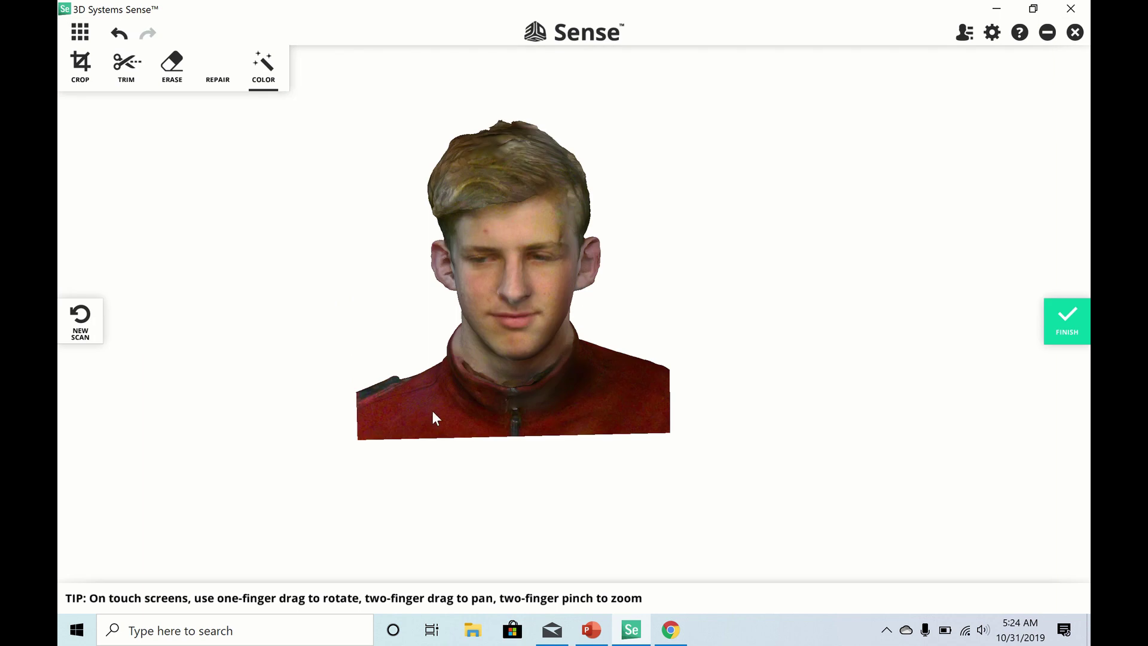
drag(432, 410, 410, 274)
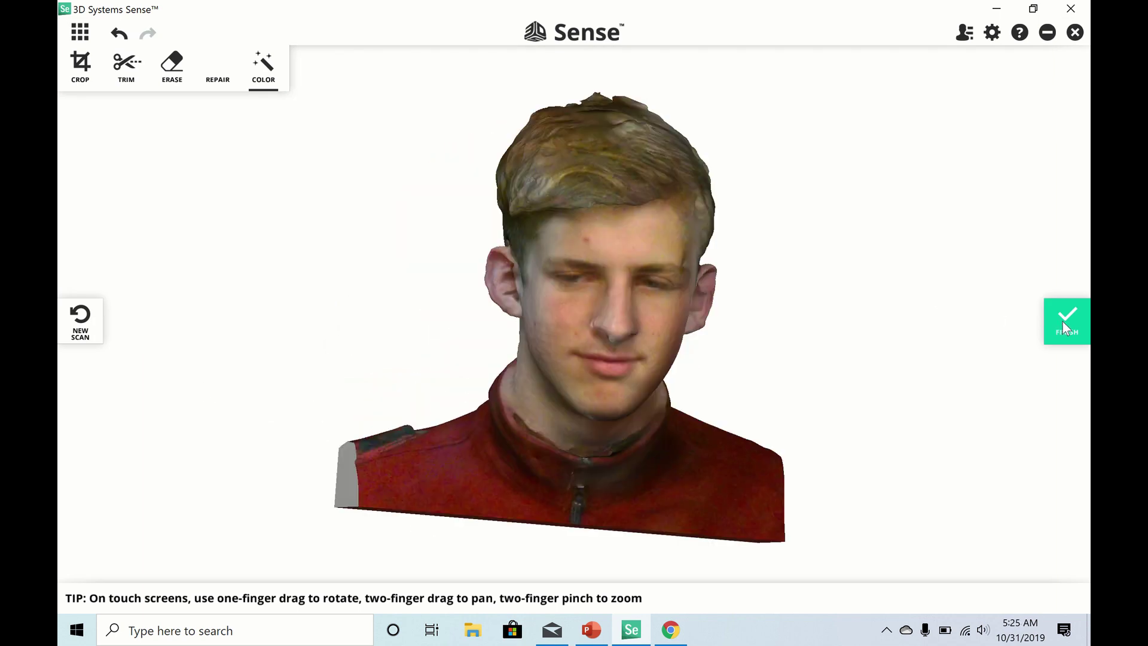
click(1062, 321)
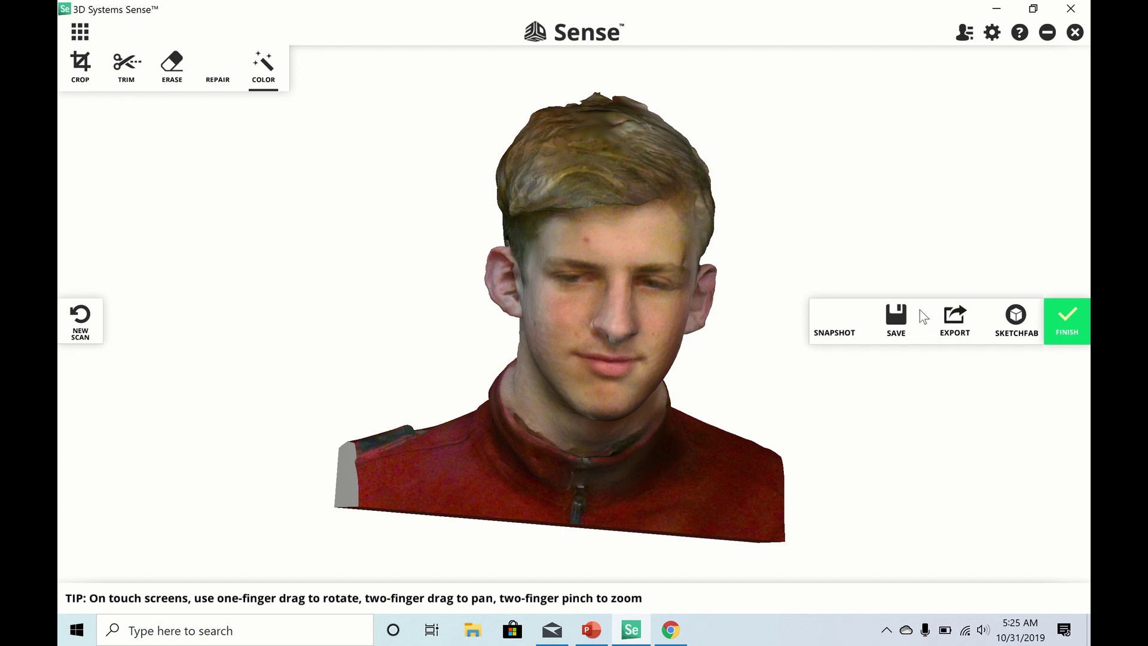
- Save the scan as SenseScanexample and reopen it from the model gallery
click(903, 316)
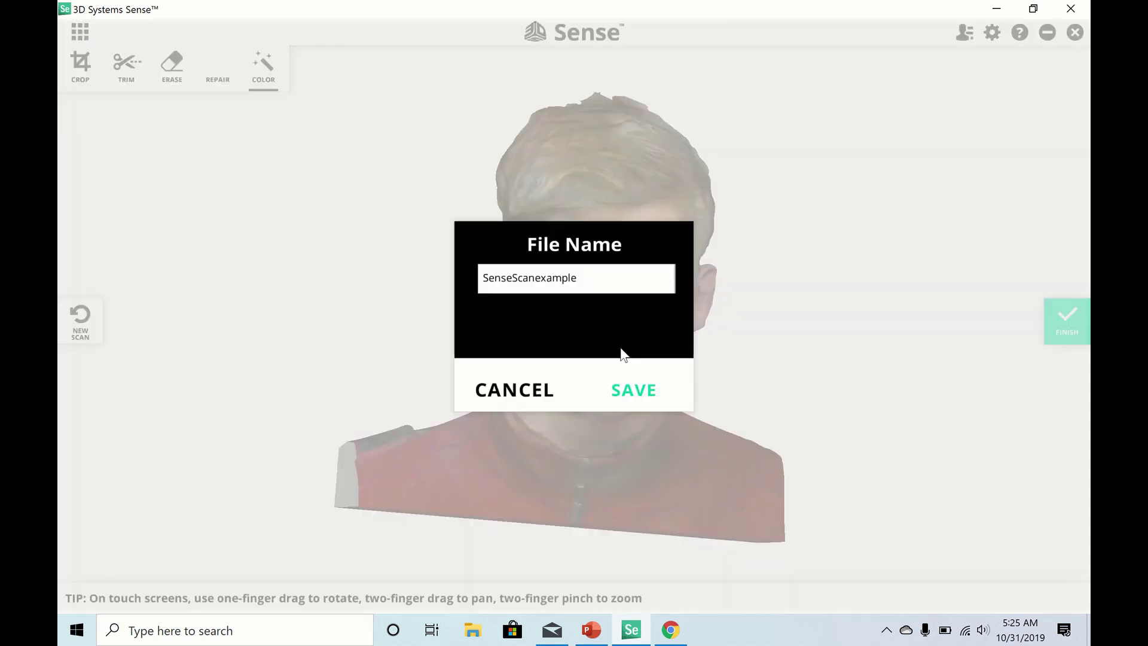
click(616, 388)
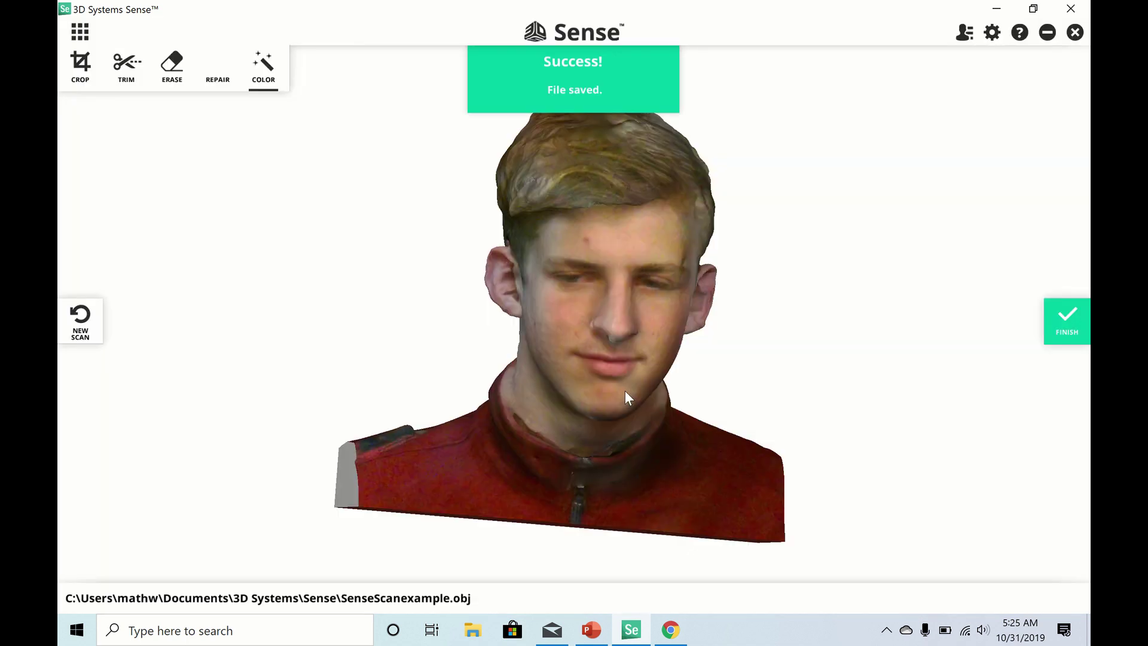
click(80, 33)
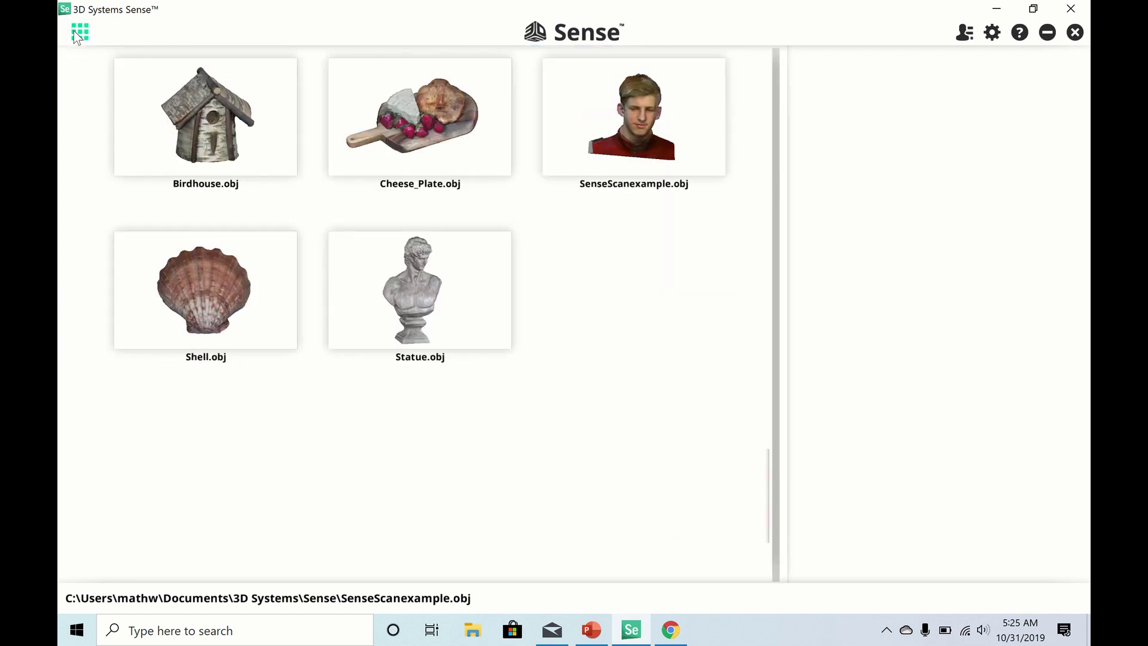
click(598, 79)
- Export the bust as an STL file named ExampleScan
click(1067, 326)
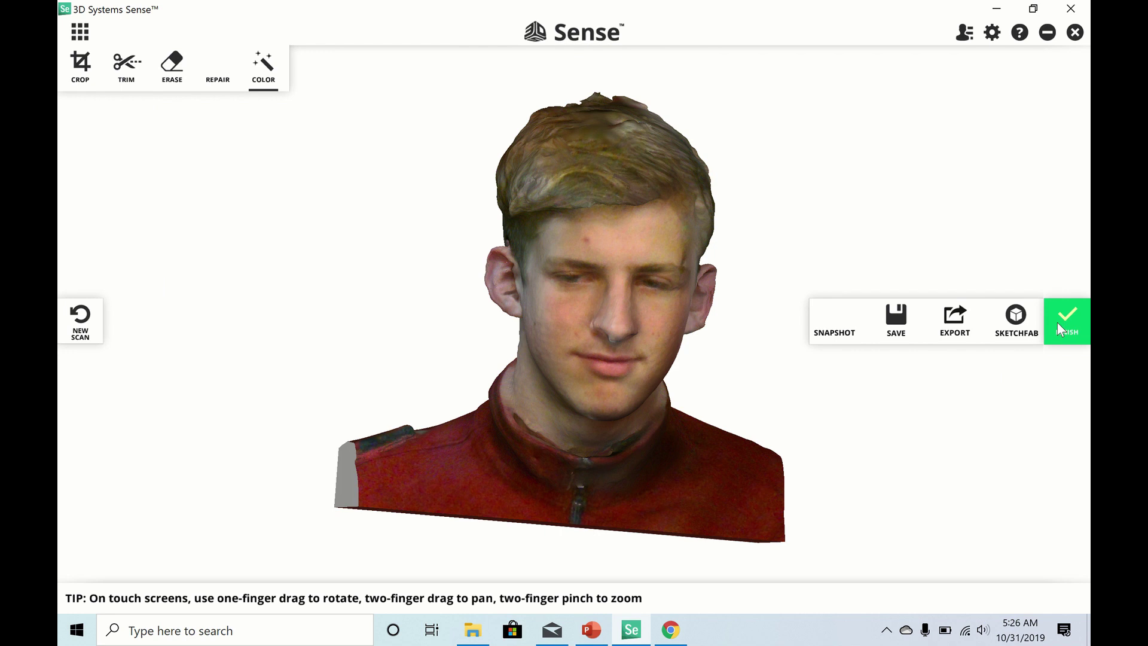
click(951, 317)
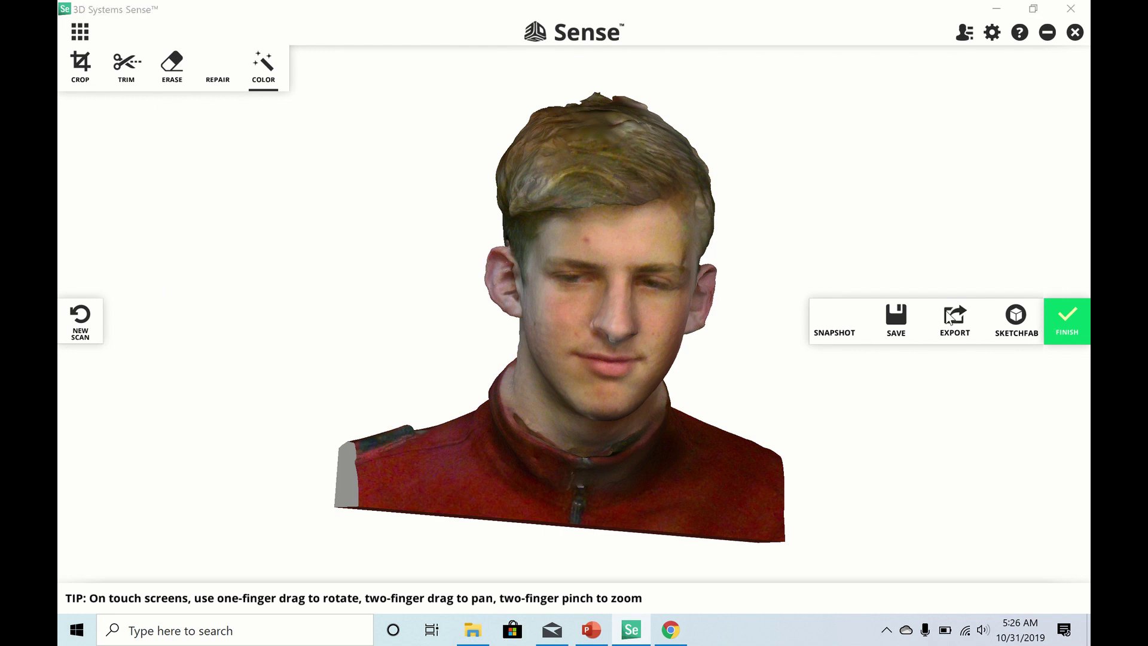
click(204, 306)
click(200, 333)
click(218, 286)
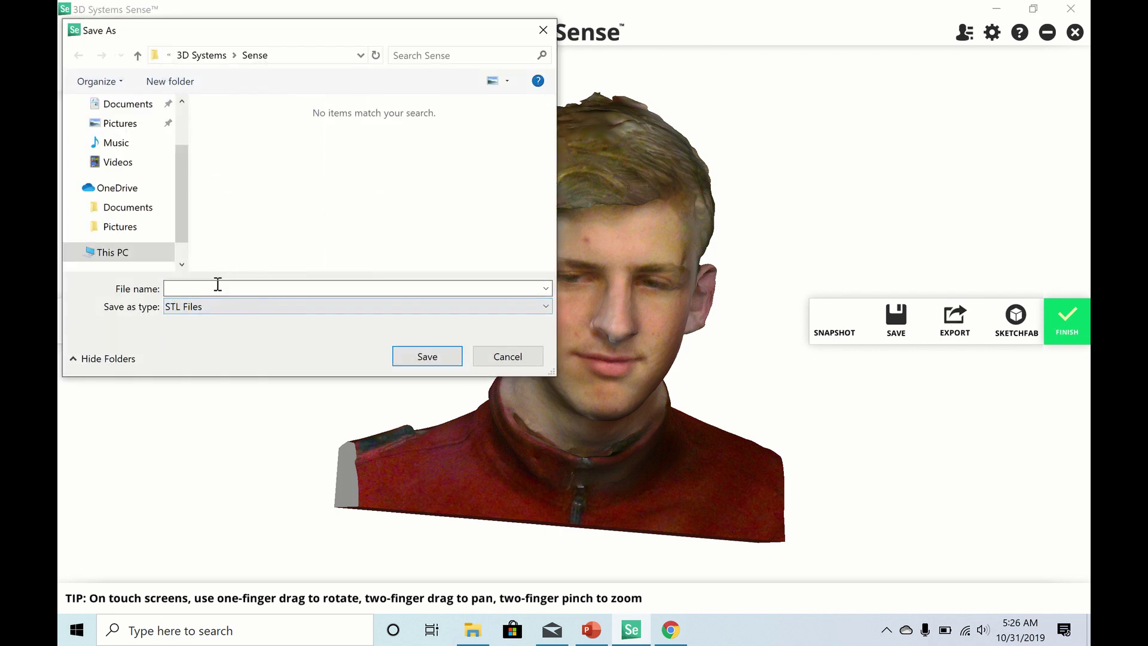
text(ExampleScan)
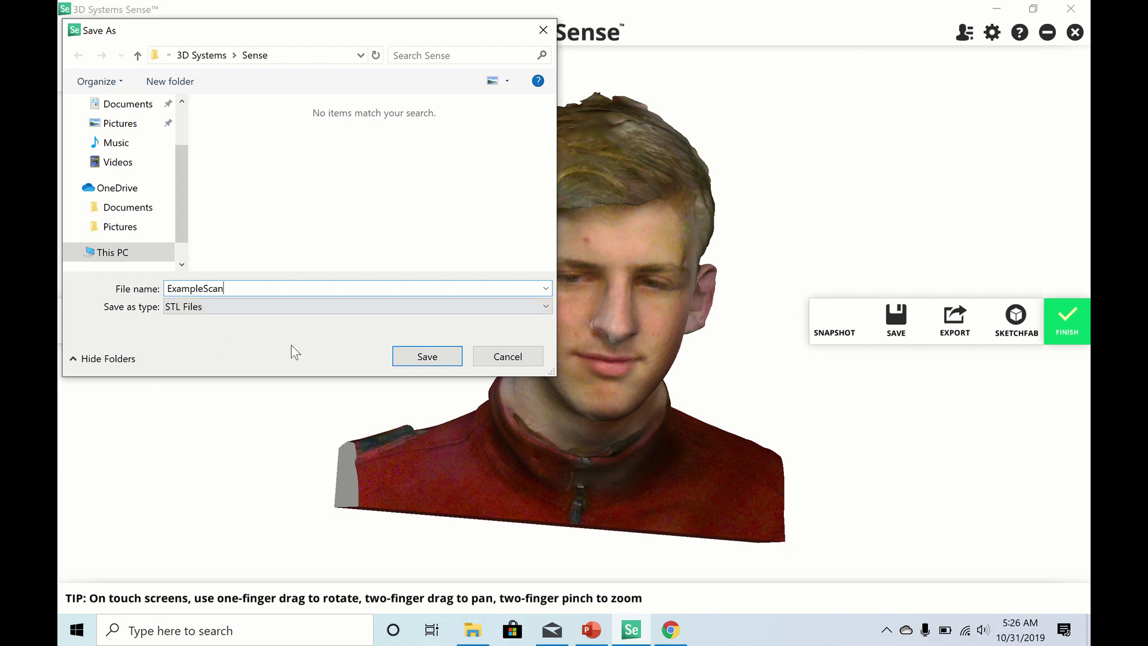
click(403, 357)
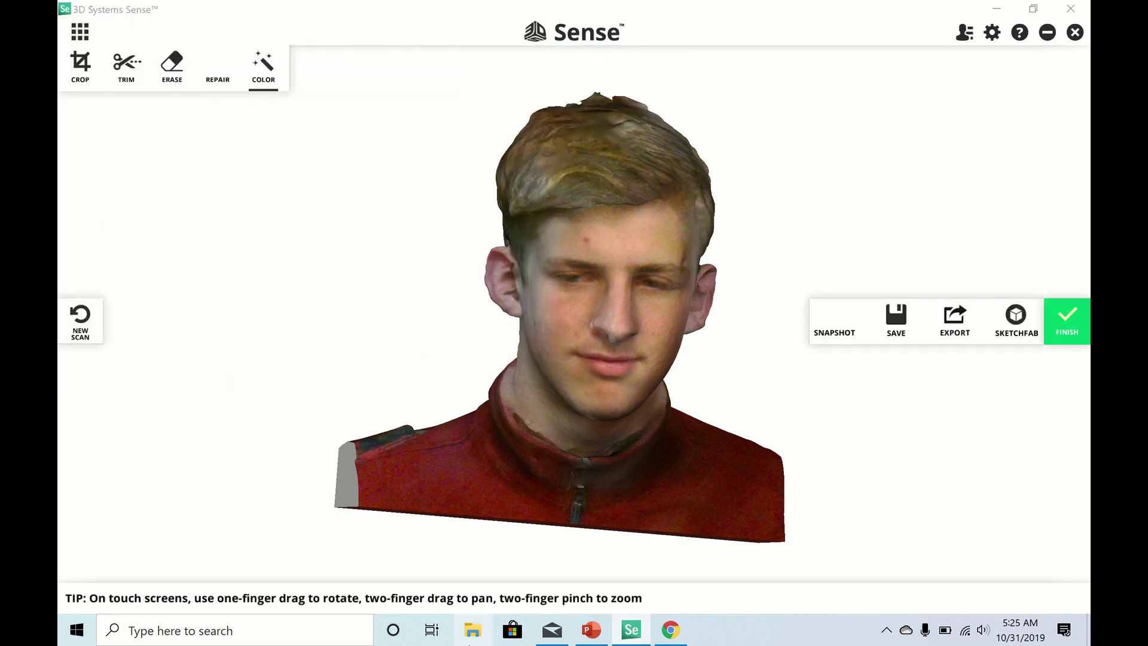
- Browse to Documents\3D Systems\Sense in File Explorer and select ExampleScan.stl
click(470, 637)
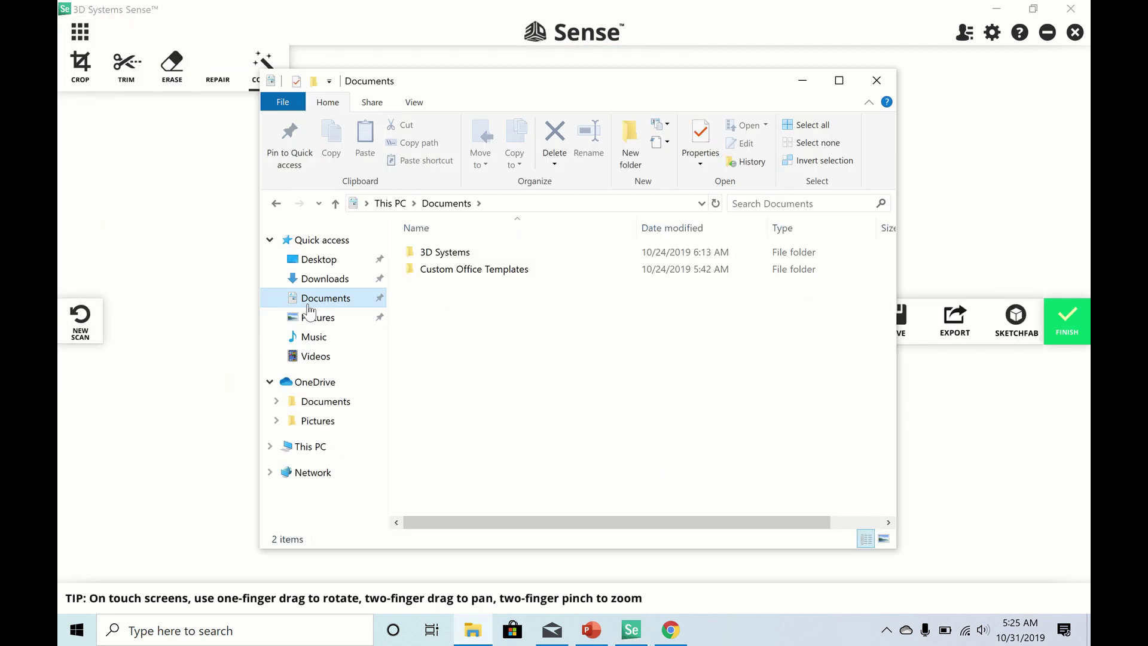
double_click(441, 254)
double_click(438, 261)
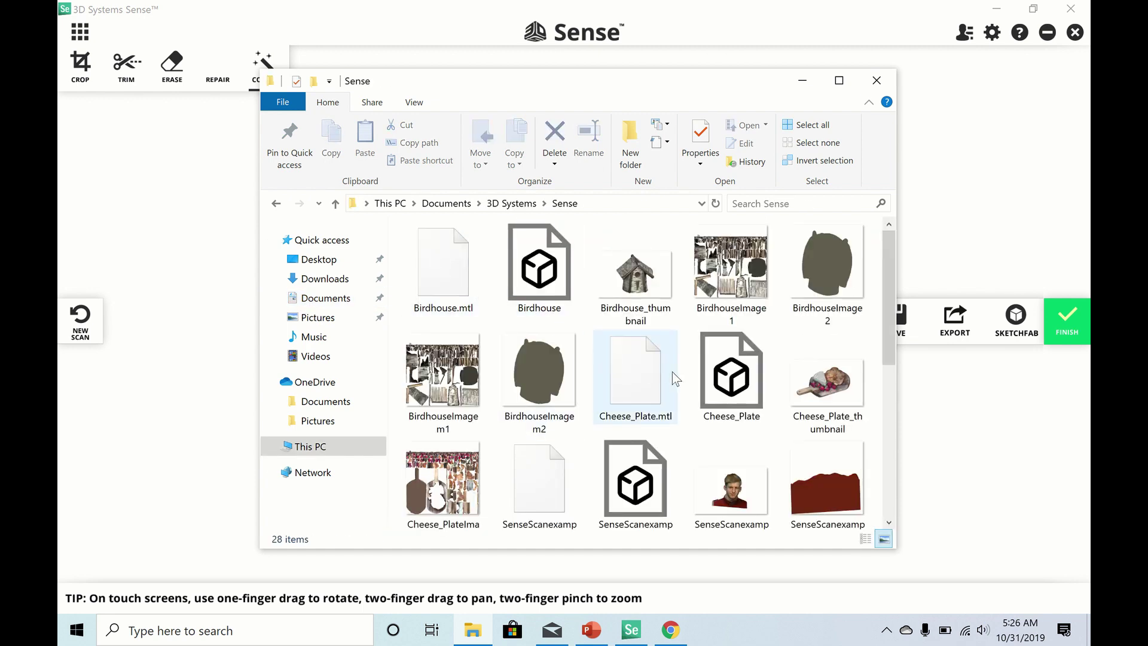
scroll(676, 380, down, 1)
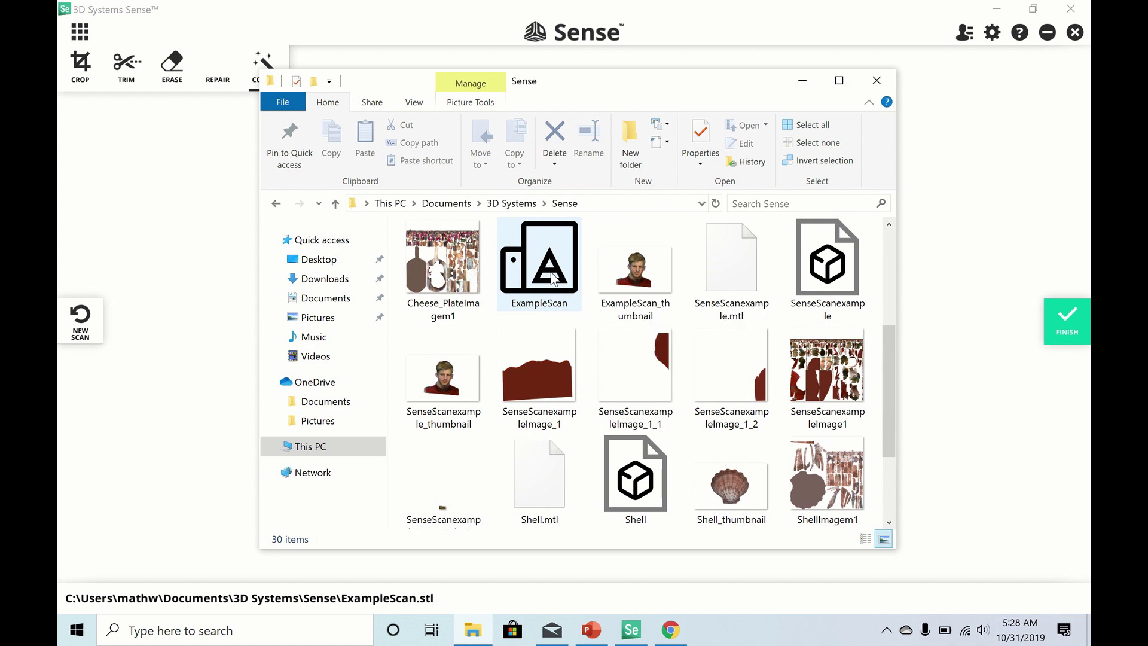
click(551, 281)
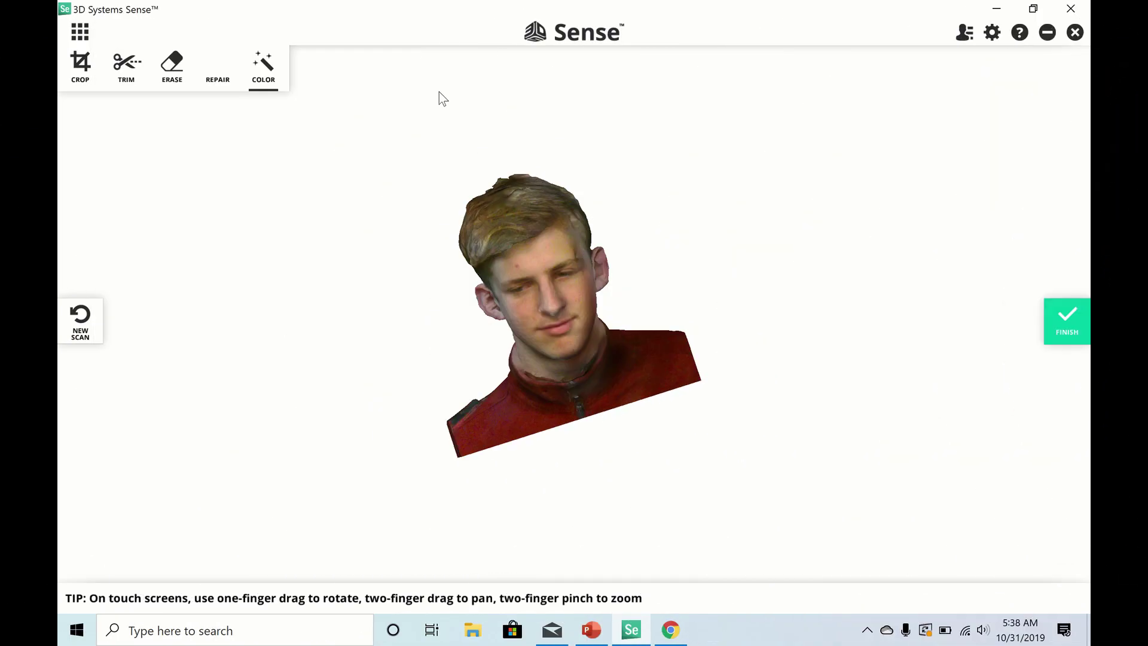
- Start a new Object-mode scan, capture the outstretched arm and fist, and finish it
click(75, 308)
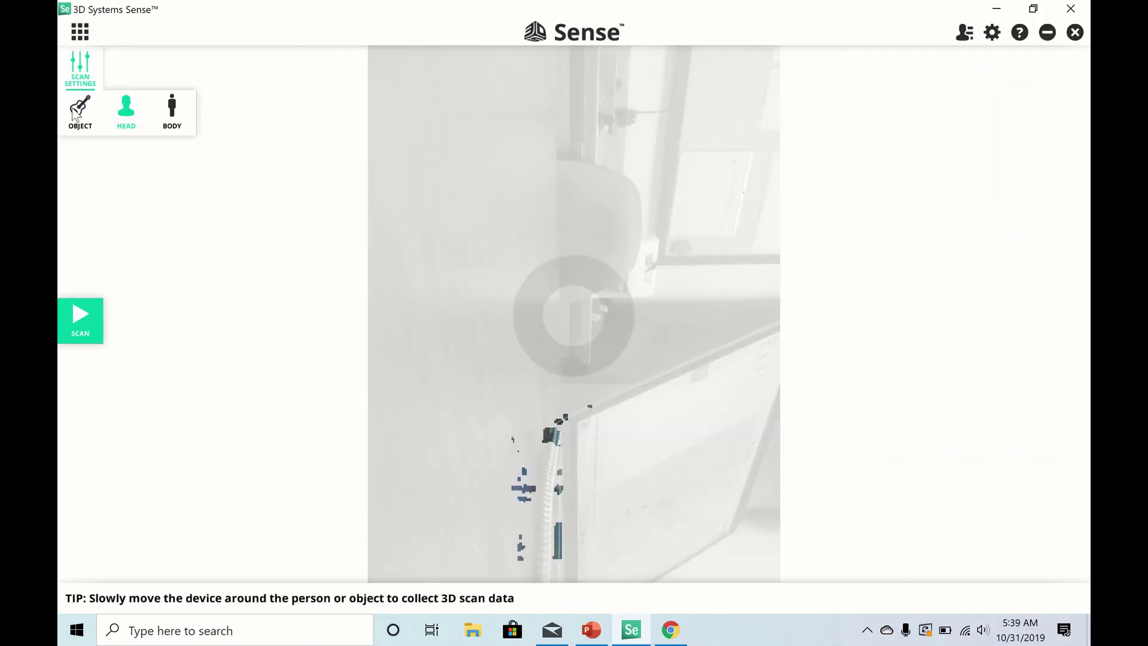
click(80, 109)
click(87, 78)
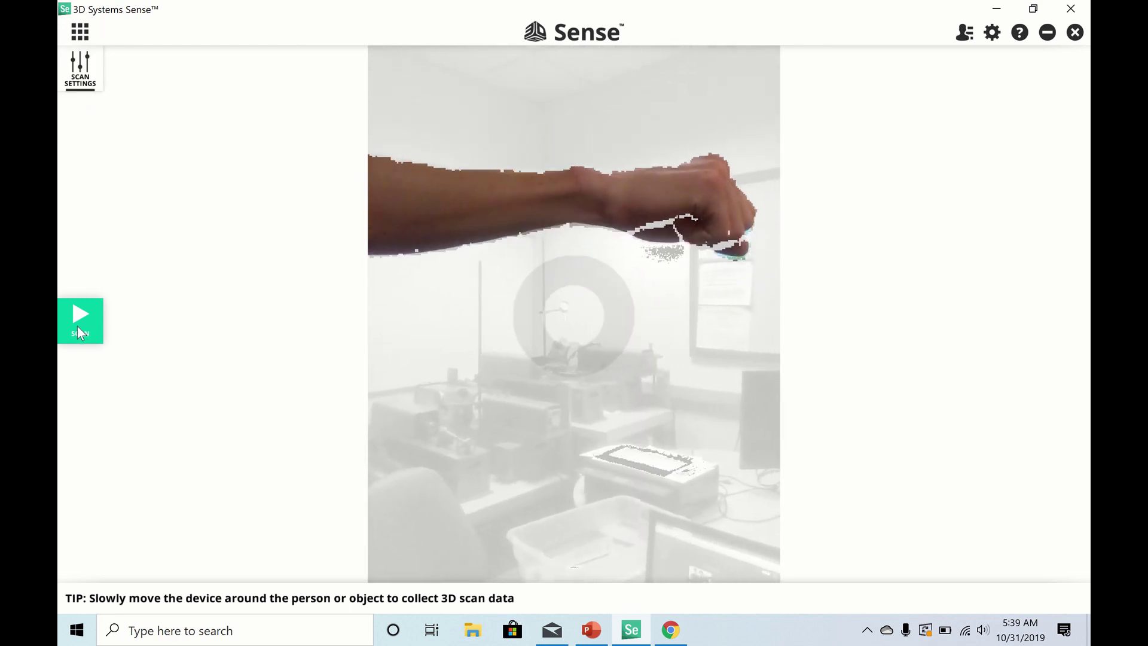
click(77, 325)
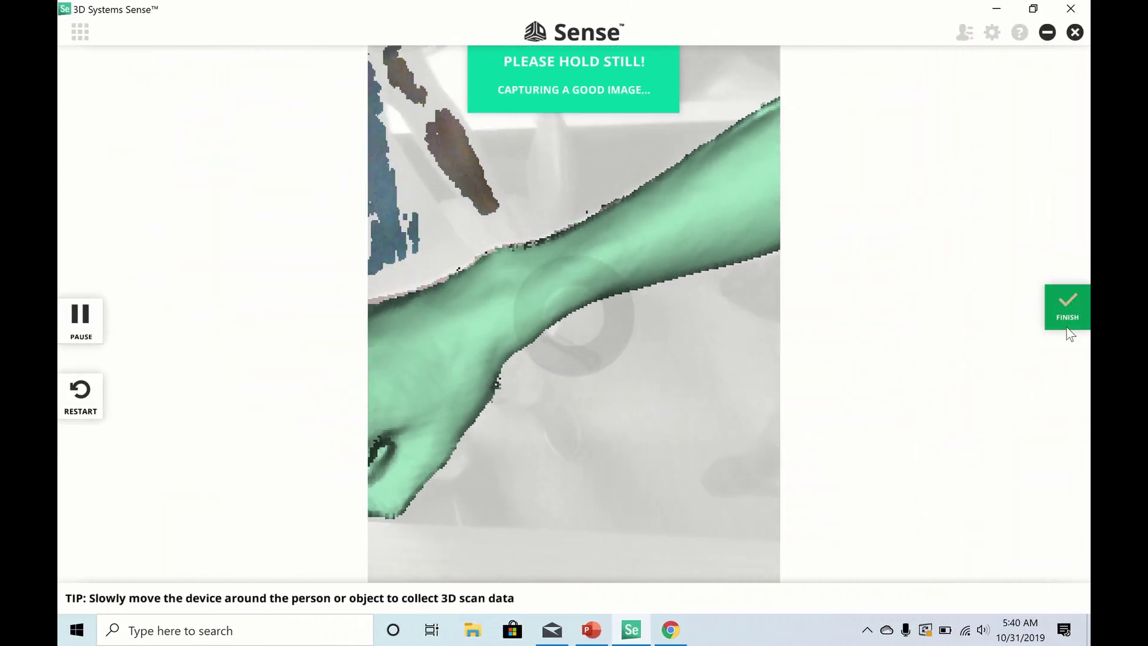
click(1067, 320)
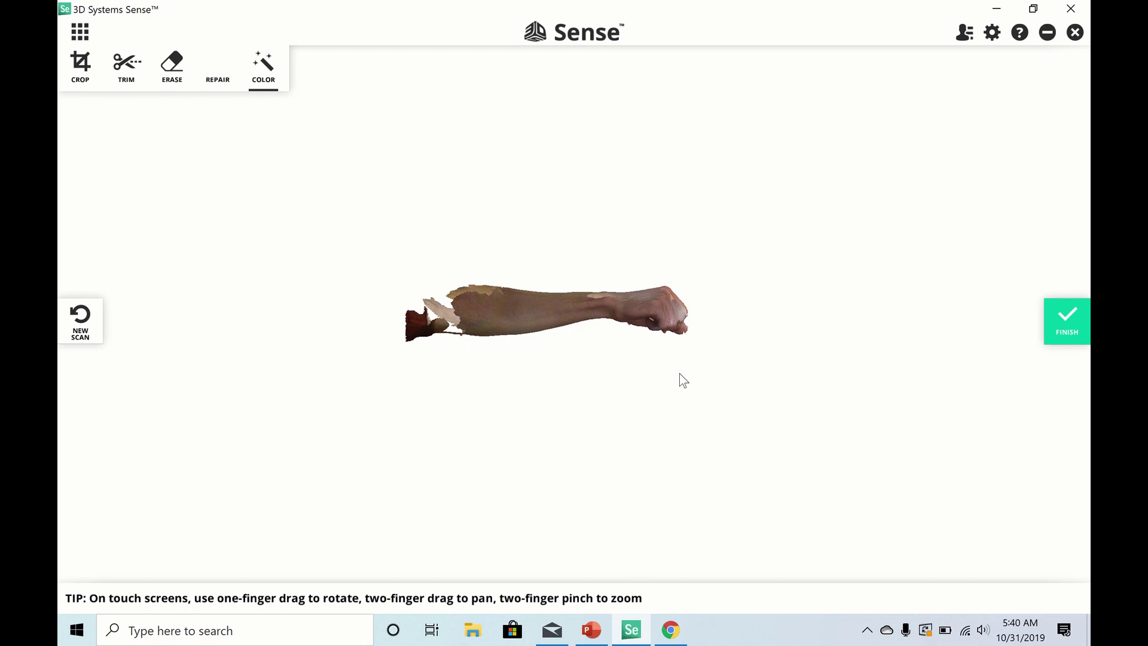
- Turn the arm hand-down and solidify the mesh to close its holes
drag(683, 380, 138, 93)
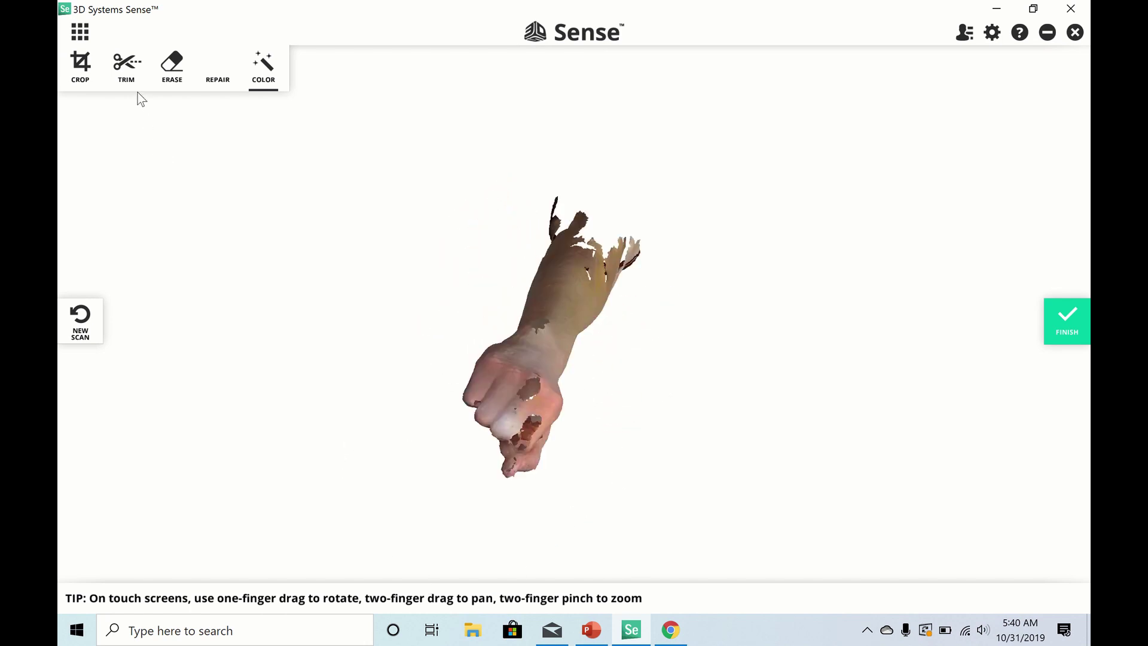
click(212, 82)
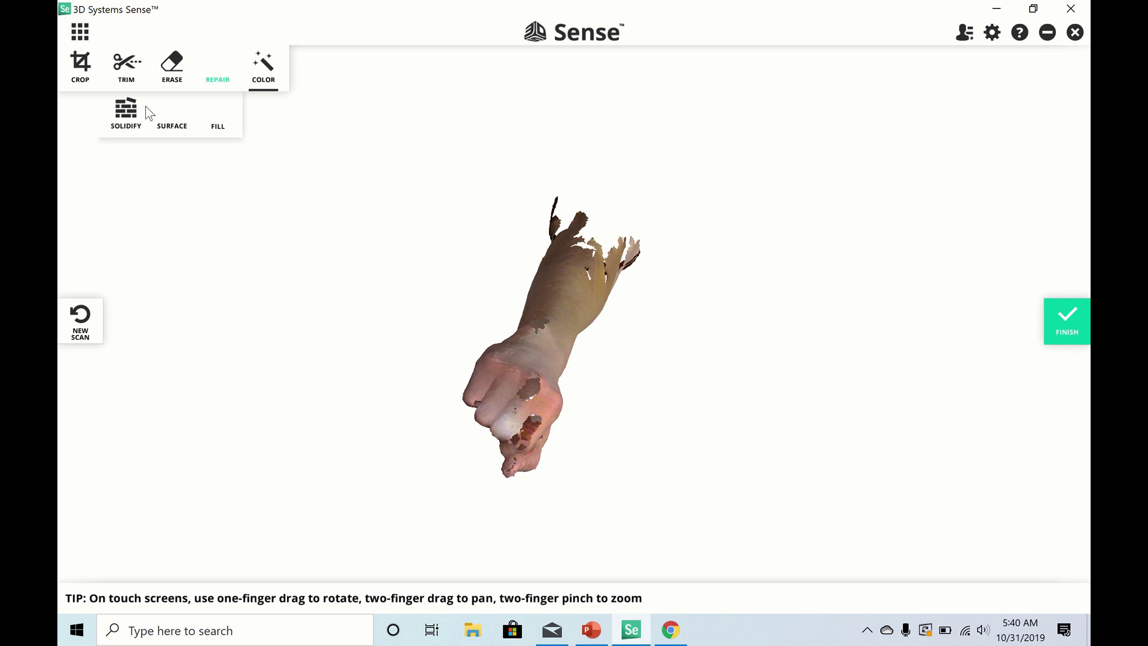
click(128, 115)
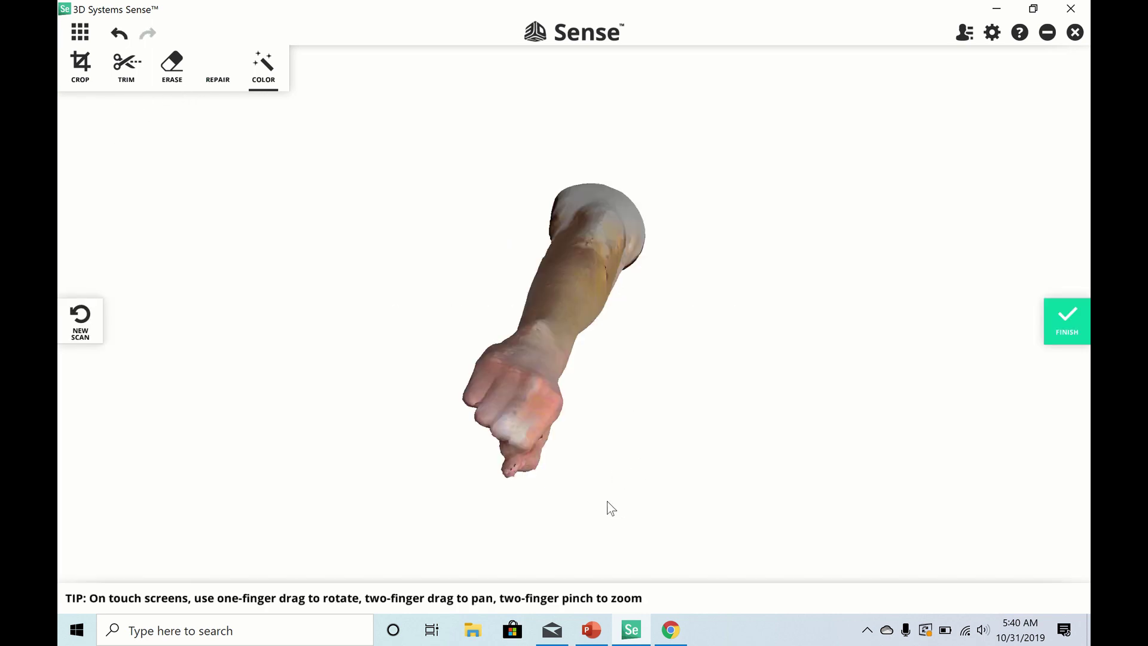
- Erase the stray fragment on the fingertip and solidify the arm again
drag(607, 508, 859, 85)
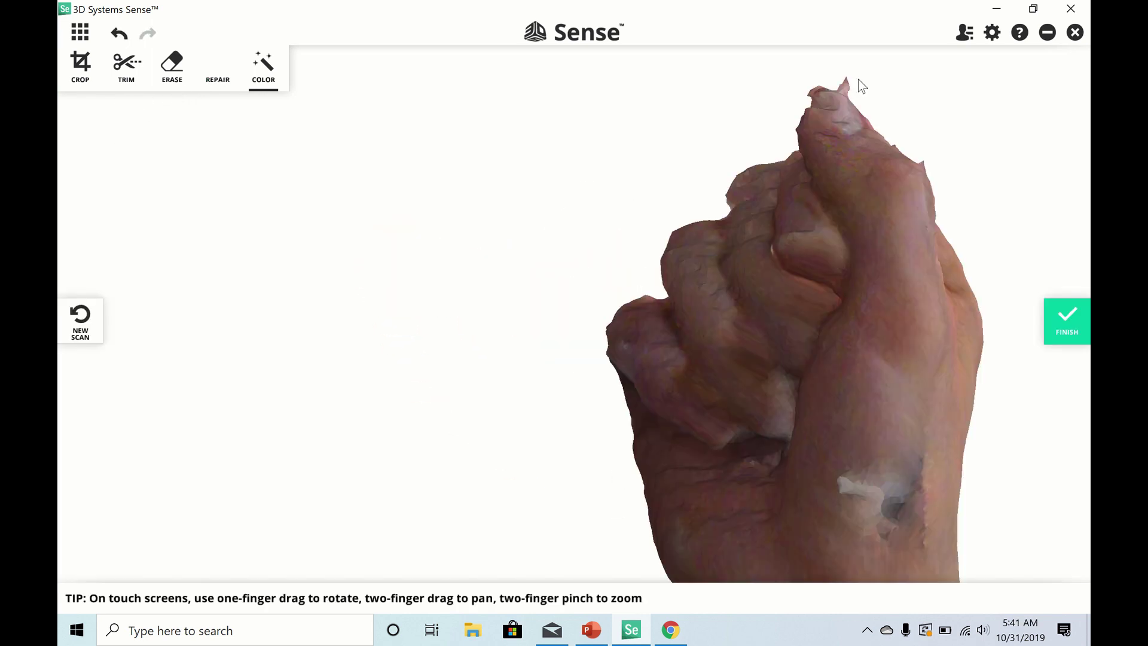
click(177, 64)
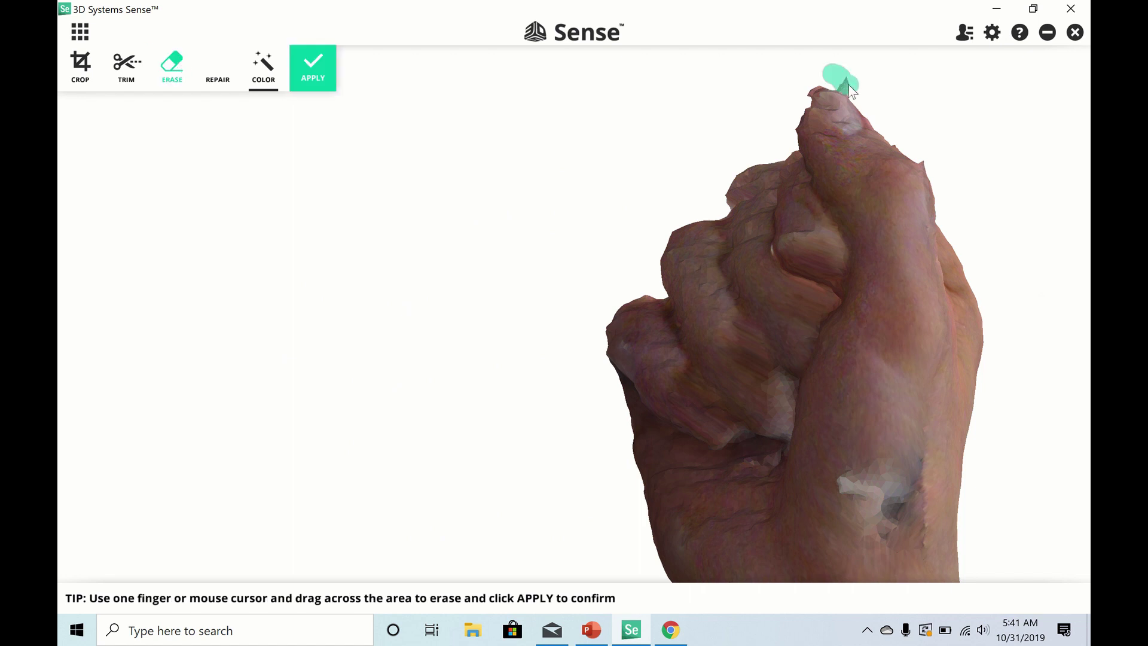
drag(848, 84, 853, 101)
click(219, 71)
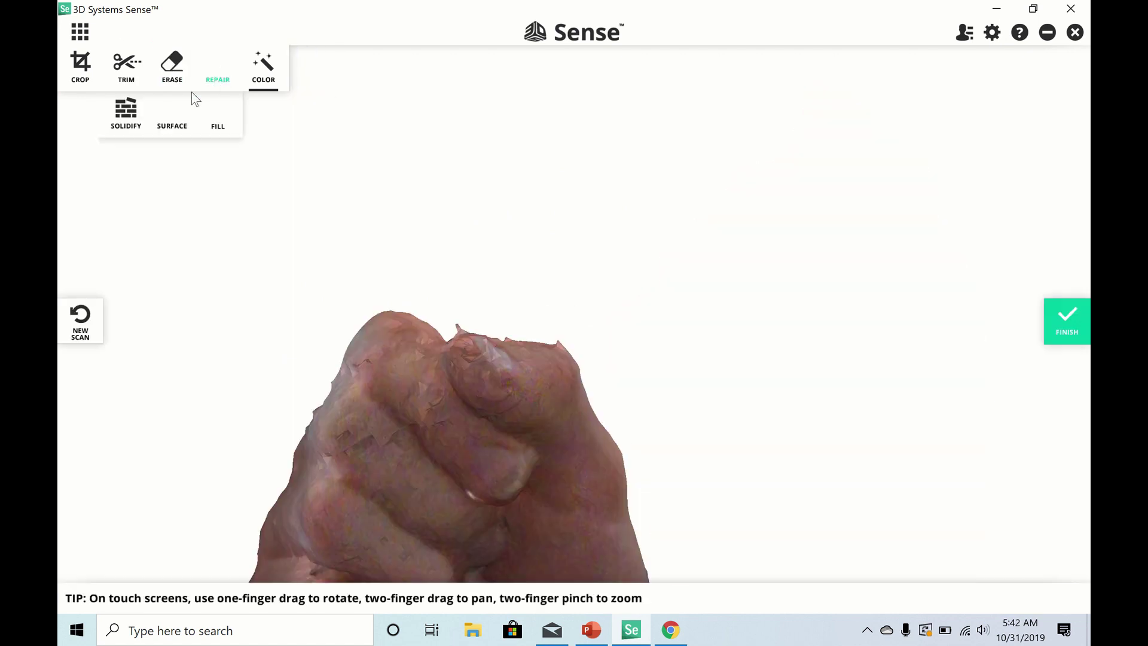
click(124, 112)
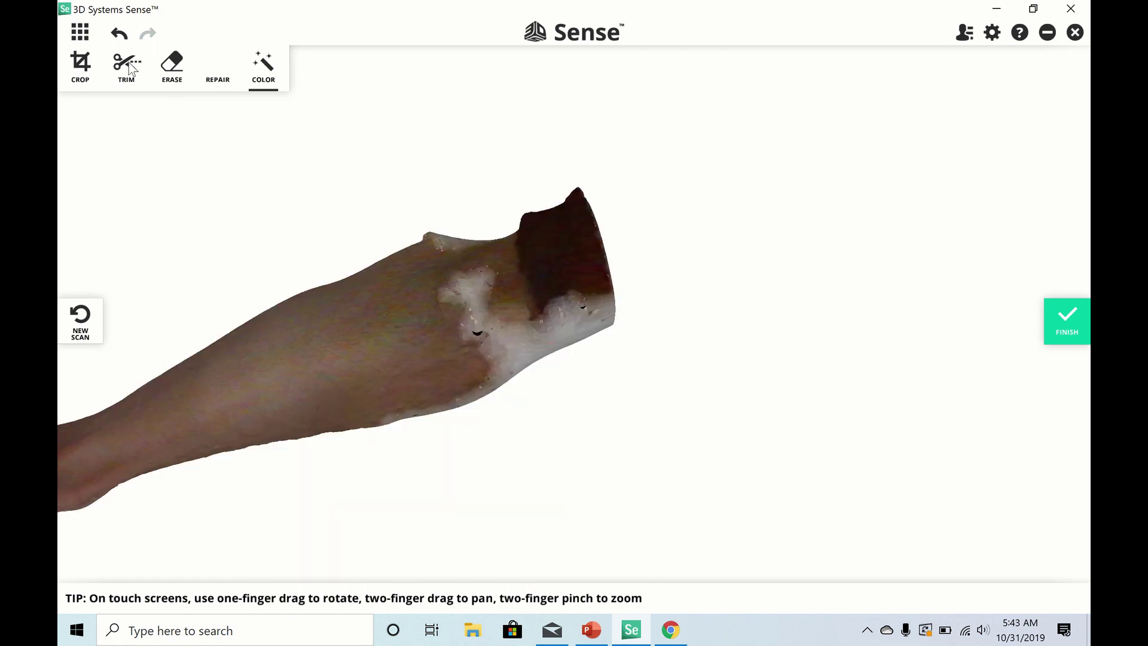
click(130, 68)
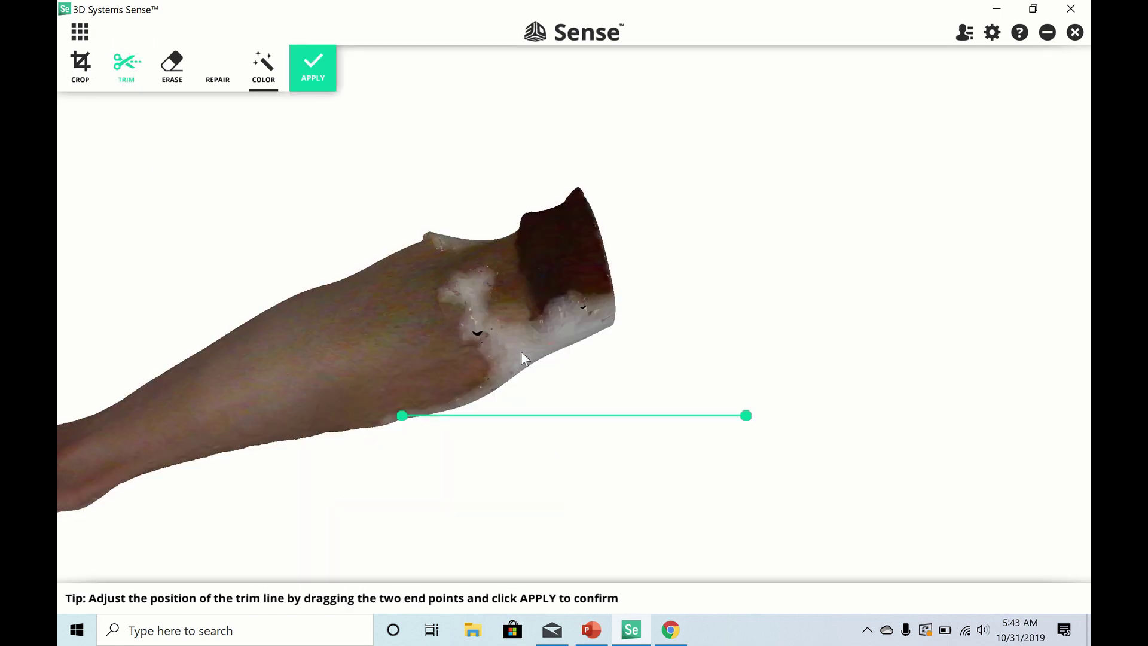
- Trim the ragged end off the arm with a straight cut line
drag(402, 415, 364, 195)
drag(746, 415, 476, 488)
click(316, 77)
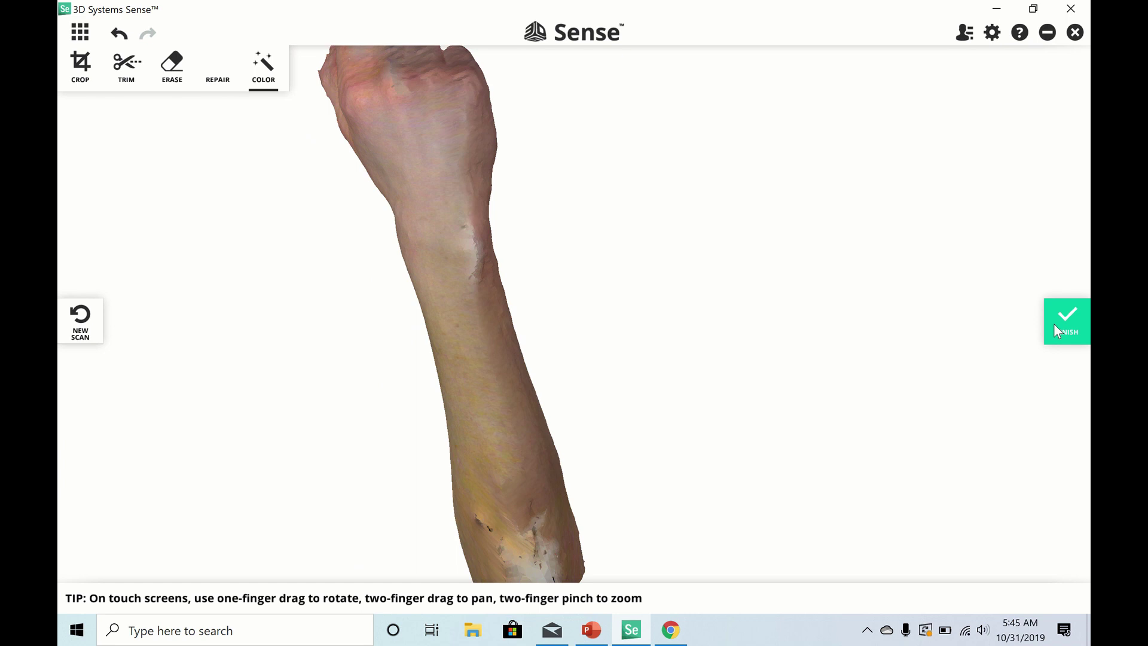
- Save the arm as an STL file named ARMEXAMPLE
click(1058, 328)
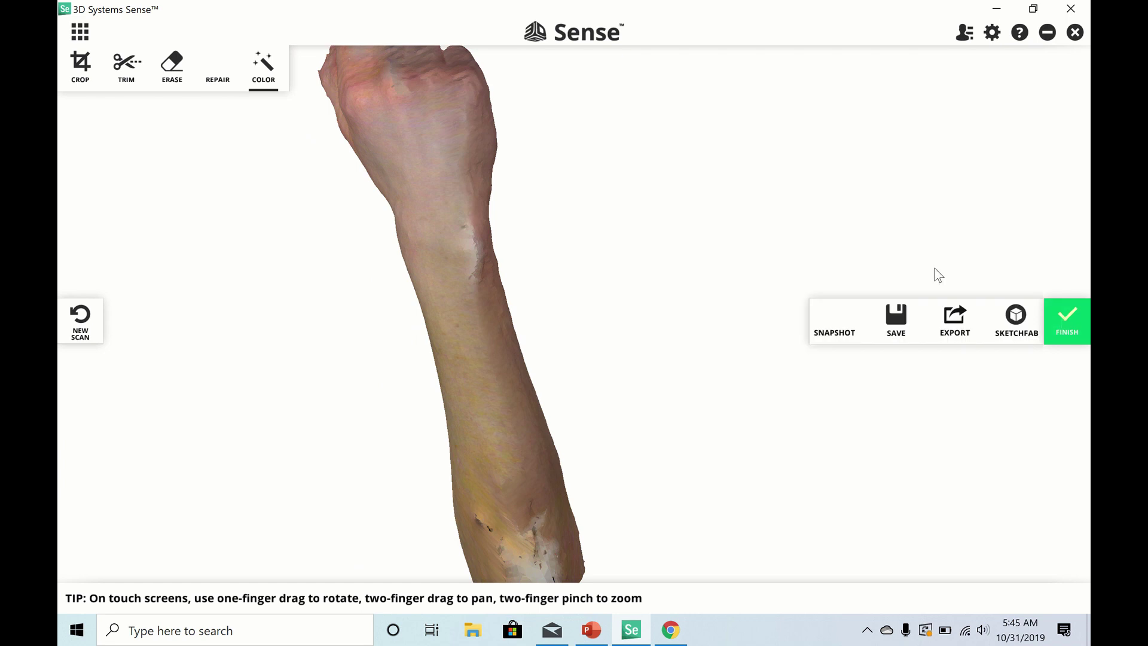
click(896, 317)
text(ARM)
click(237, 307)
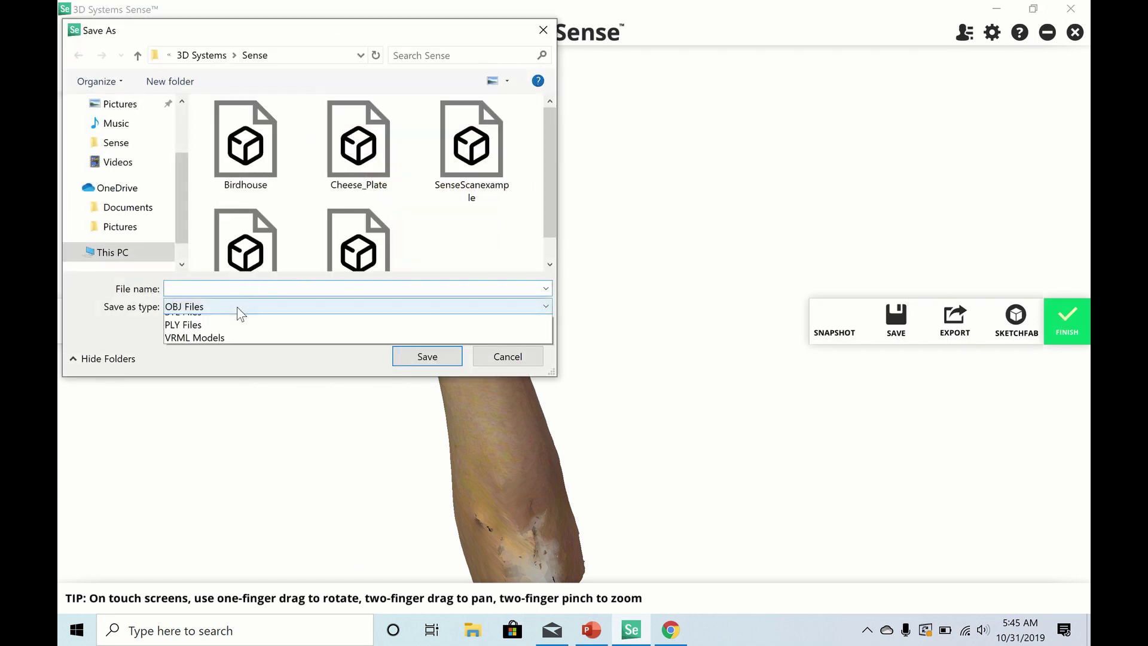
click(233, 332)
text(EXAMPLE)
key(Return)
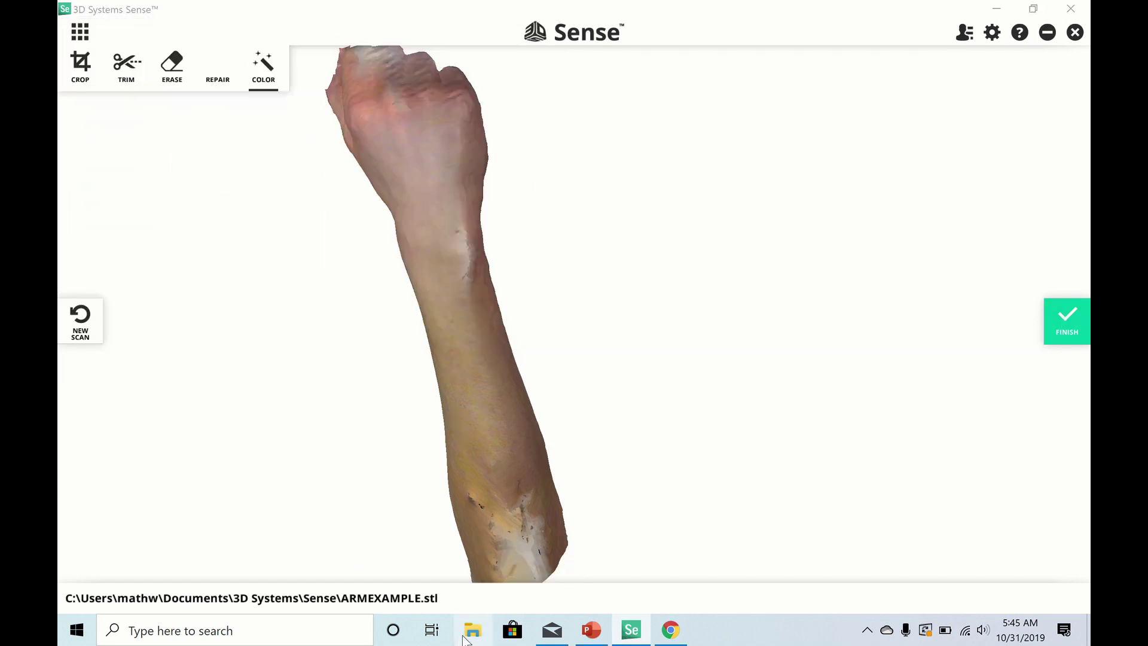
- Open ARMEXAMPLE.stl from Documents\3D Systems\Sense in Print 3D
click(473, 630)
click(306, 299)
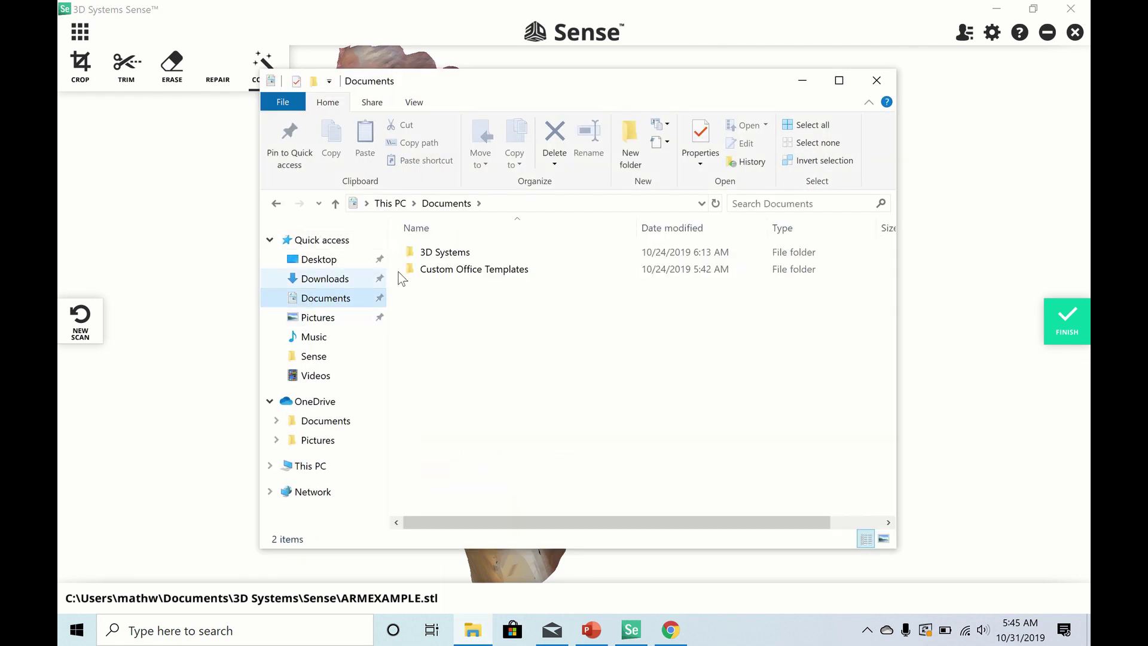
double_click(424, 254)
click(442, 259)
double_click(441, 259)
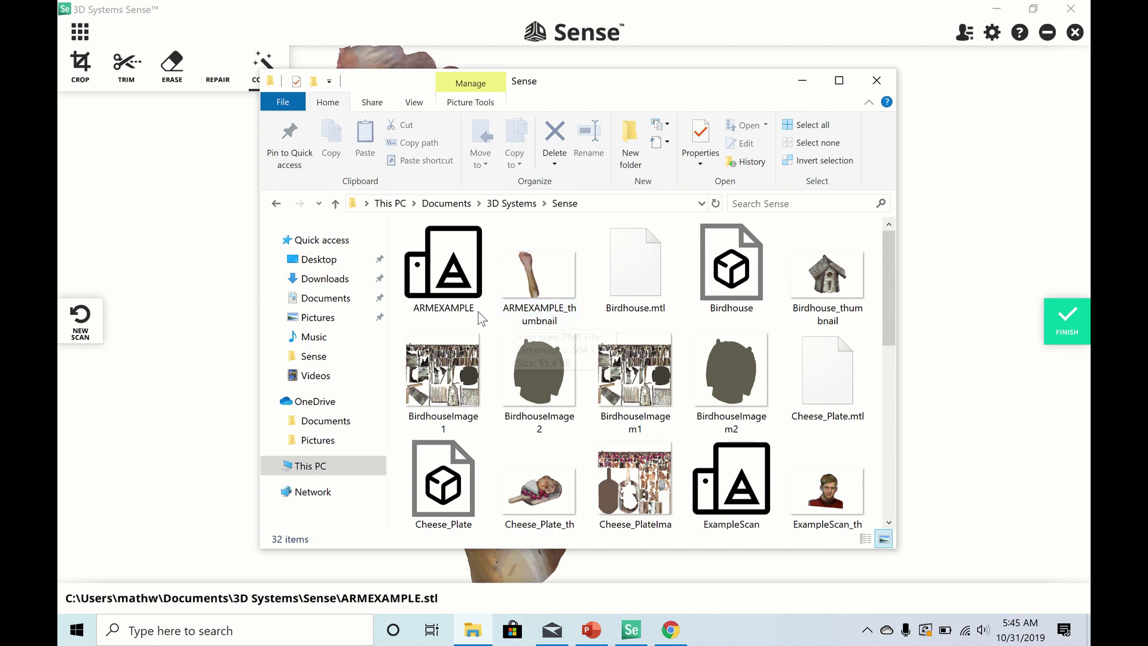
double_click(443, 263)
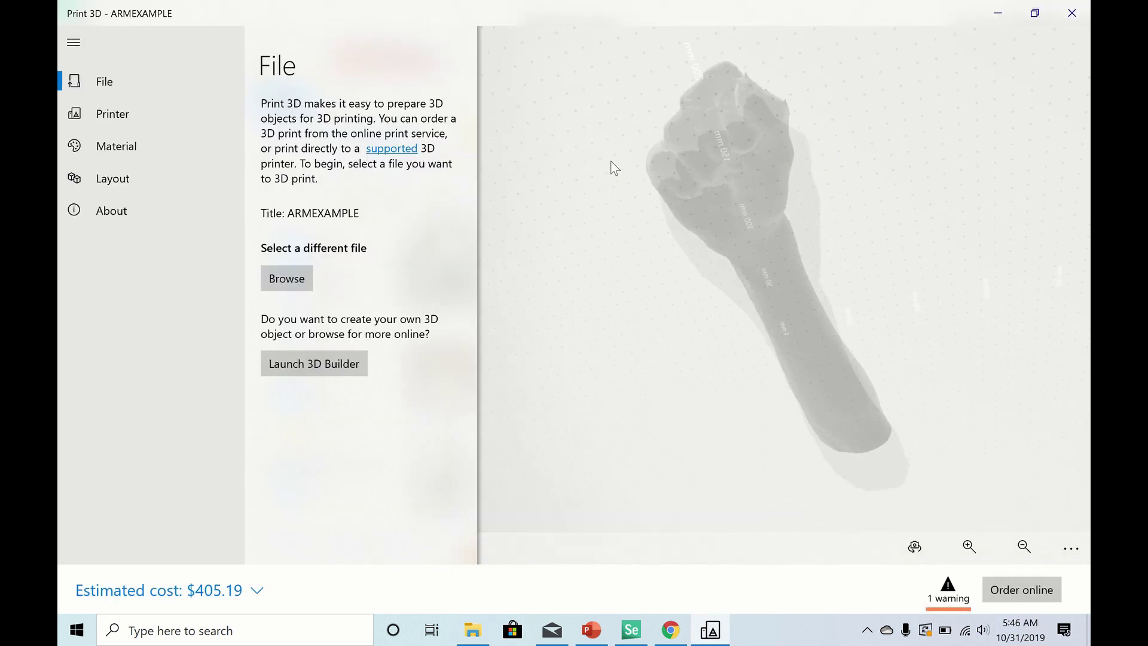